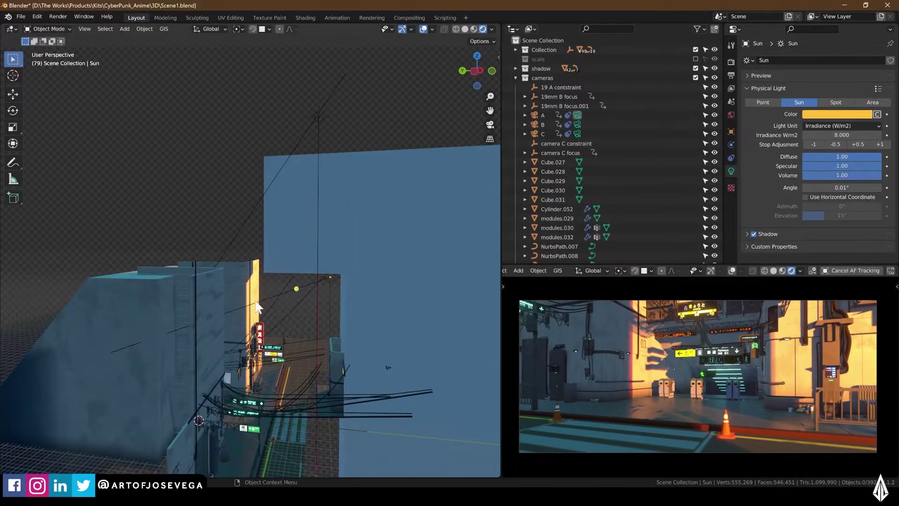
- Examine how the yellow sunlight and its shadow edges fall on the station walls in the perspective and camera views
scroll(307, 327, "up", 3)
middle_click_drag(306, 327, 371, 308)
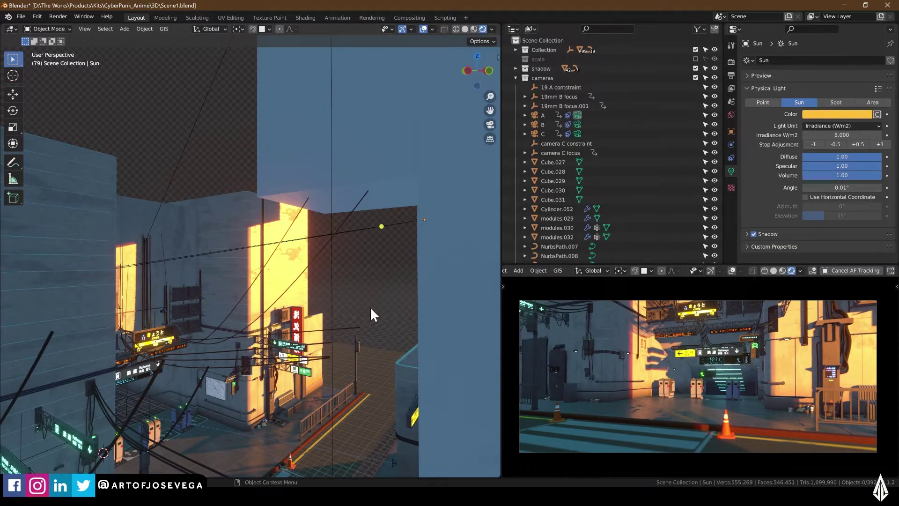
middle_click_drag(371, 309, 367, 312)
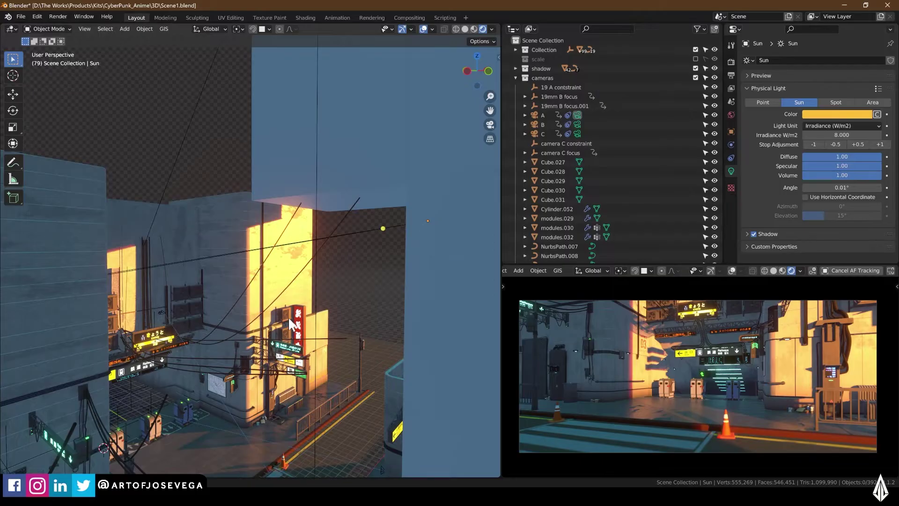
scroll(264, 328, "up", 5)
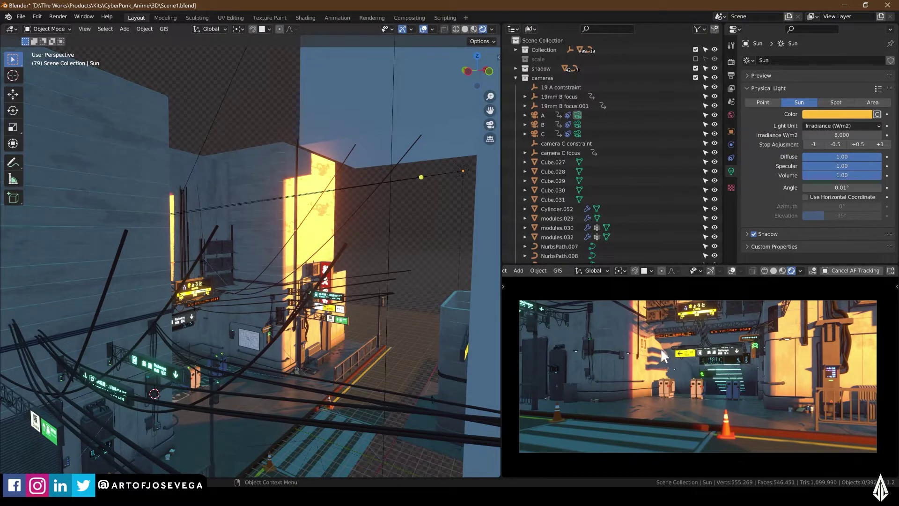
scroll(661, 347, "up", 1)
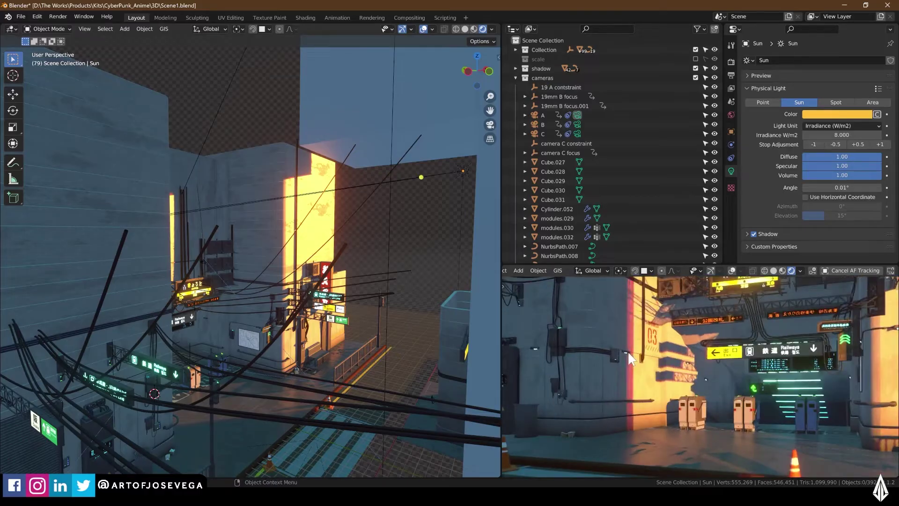
scroll(628, 351, "up", 4)
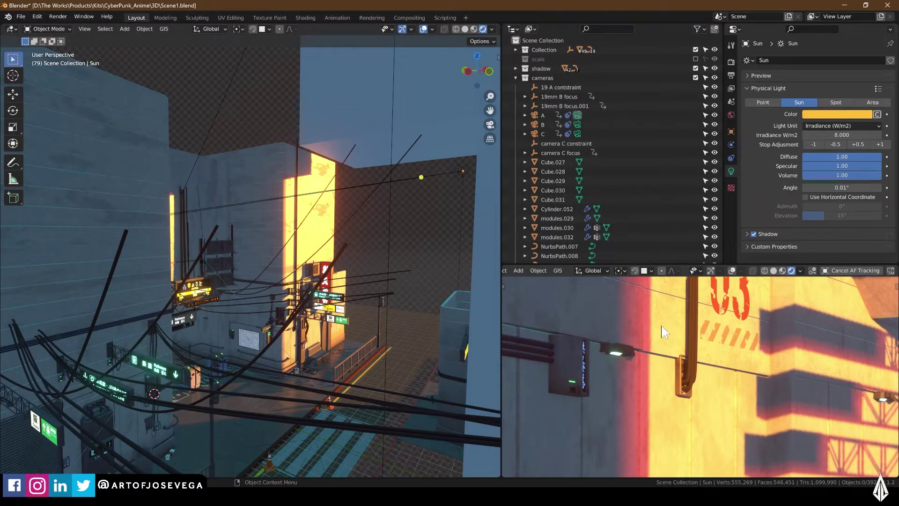
scroll(665, 332, "down", 6)
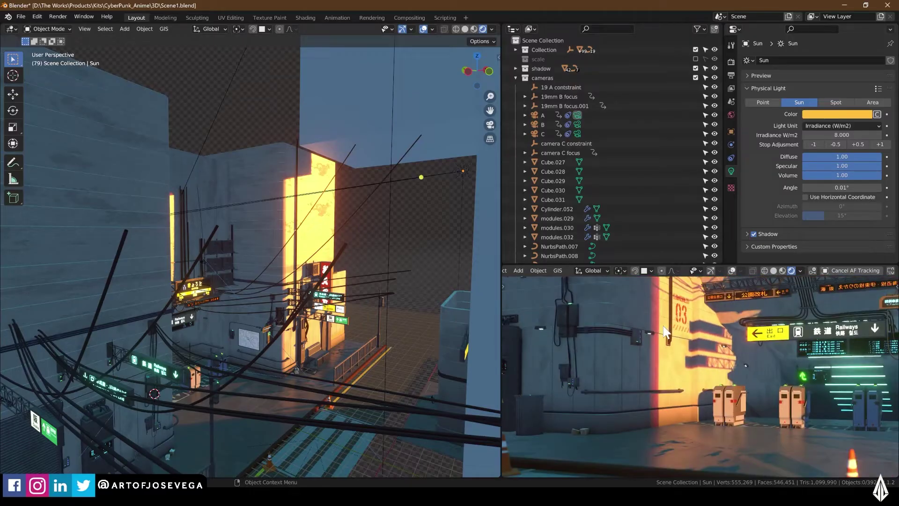
middle_click_drag(663, 327, 609, 373, "shift")
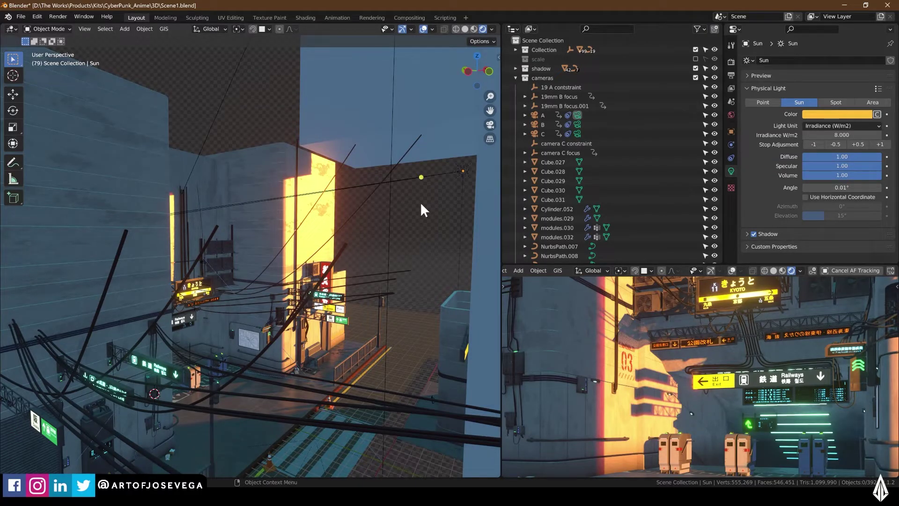
- Delete the yellow sun light and check the station entrance without it in the camera view
left_click(455, 183)
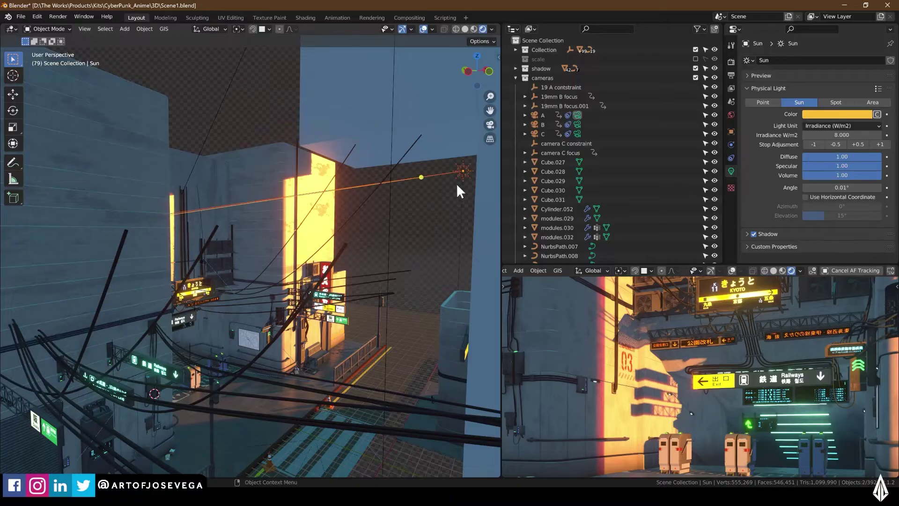
middle_click_drag(386, 254, 385, 254)
key("x")
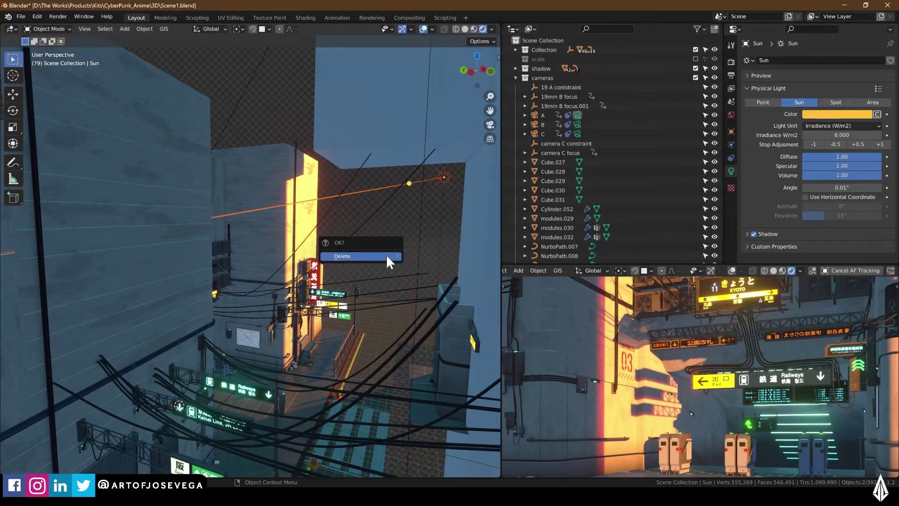
left_click(386, 254)
scroll(656, 350, "down", 3)
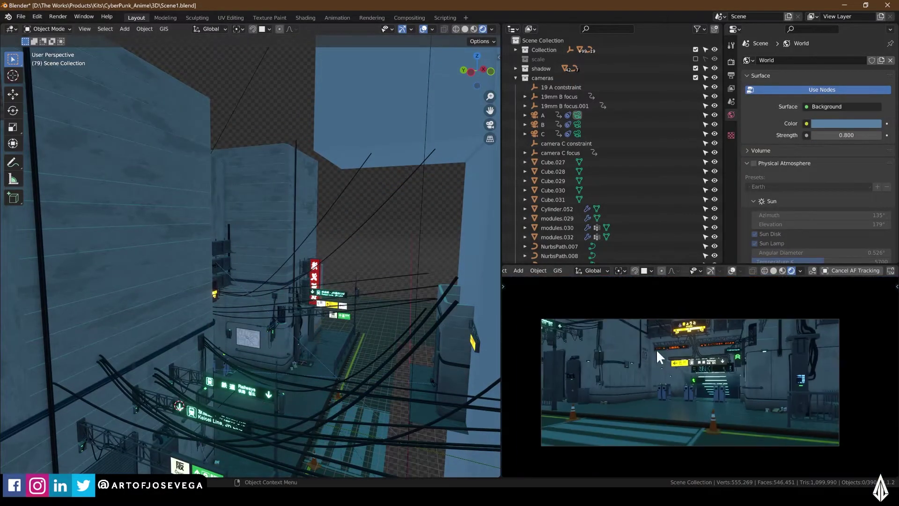
scroll(653, 345, "up", 3)
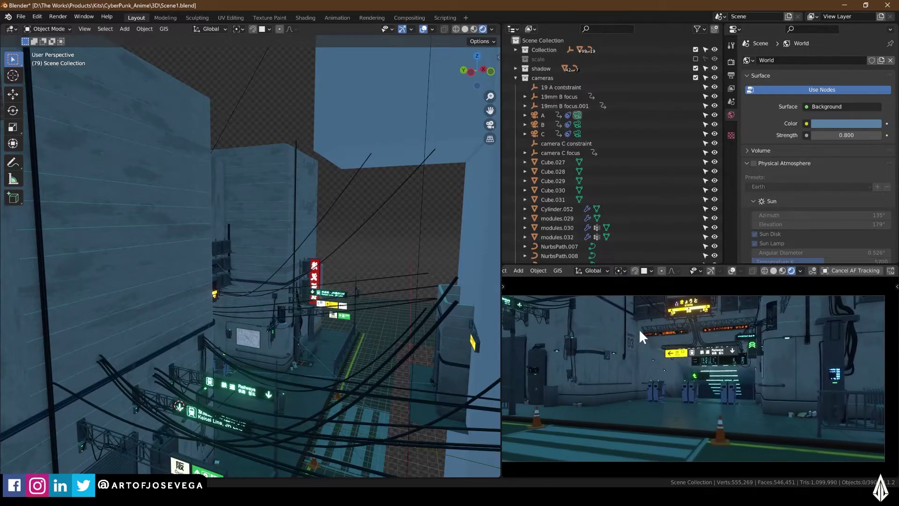
middle_click_drag(646, 331, 651, 330, "shift")
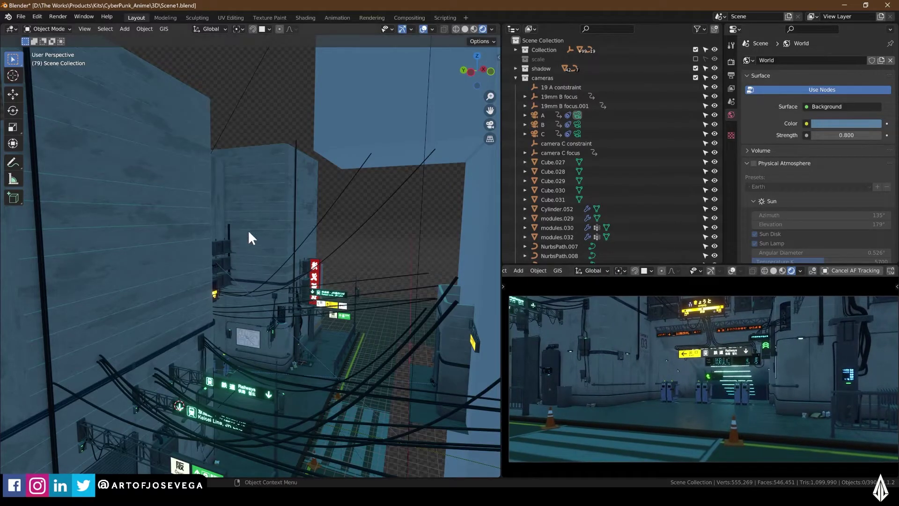
- Hide the cyan Sun.001 light of the lights collection
middle_click_drag(248, 232, 362, 136)
left_click(375, 114)
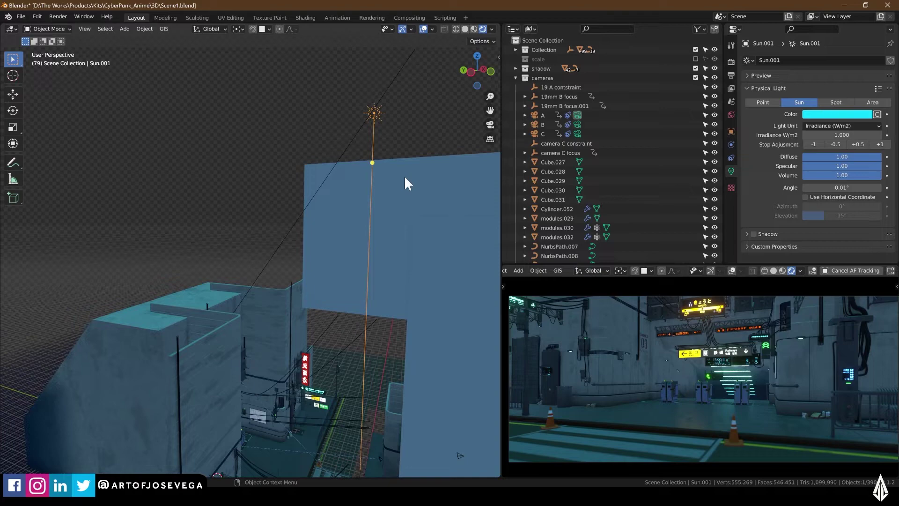
key("KP_Decimal")
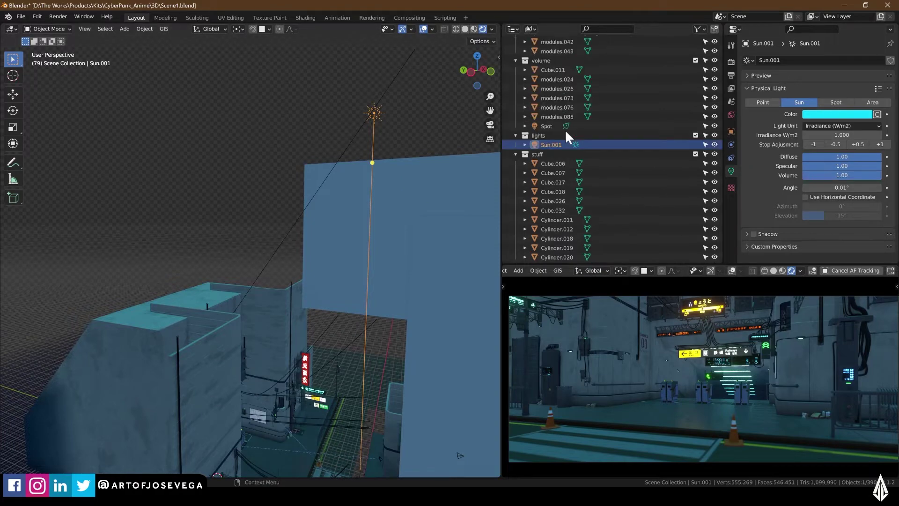
left_click(715, 145)
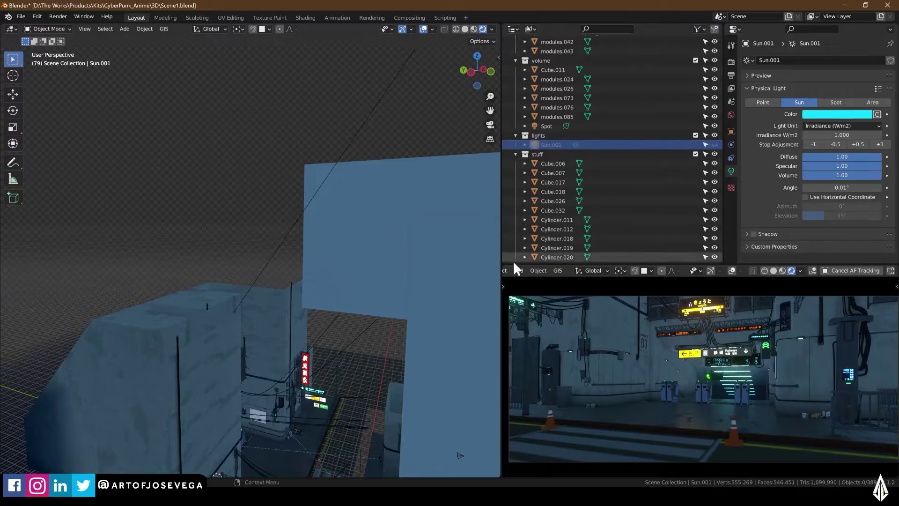
middle_click_drag(332, 336, 335, 264, "shift")
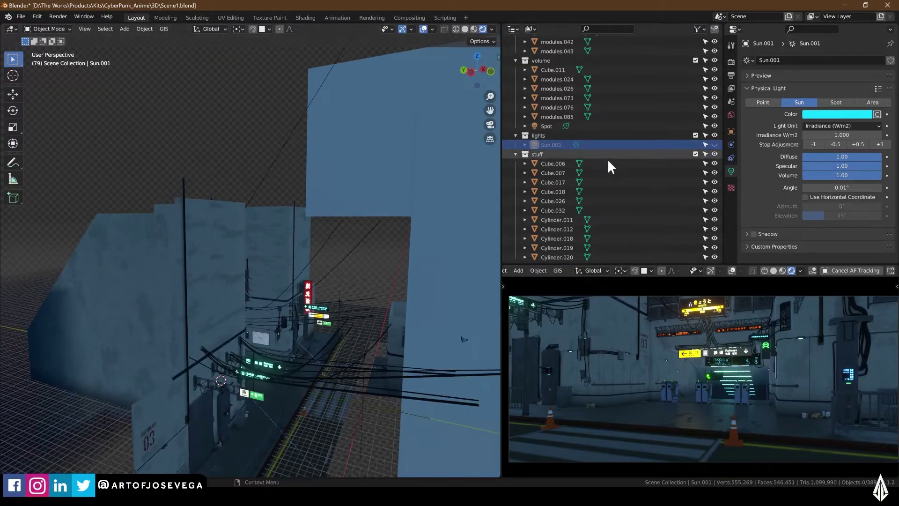
- Collapse the scene collections except volume and toggle the visibility of its Spot light to check its effect
scroll(621, 144, "up", 3)
key("shift+a")
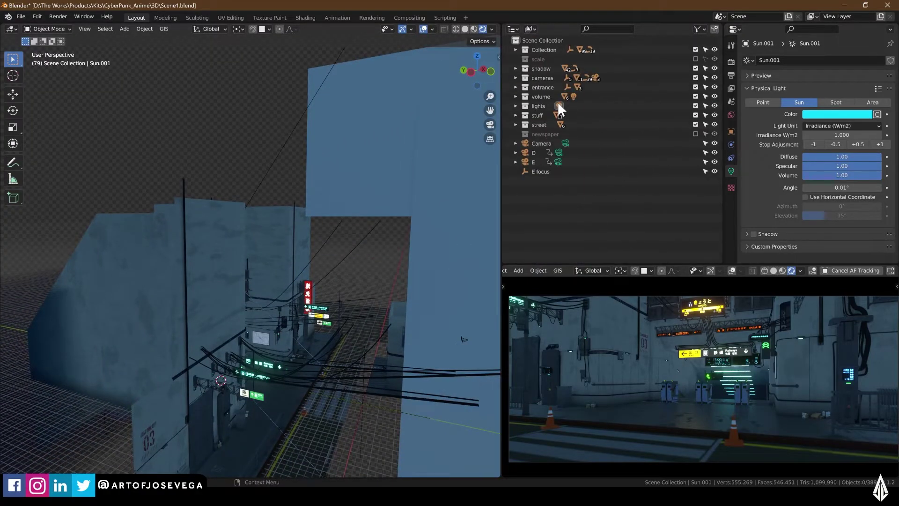
left_click(516, 96)
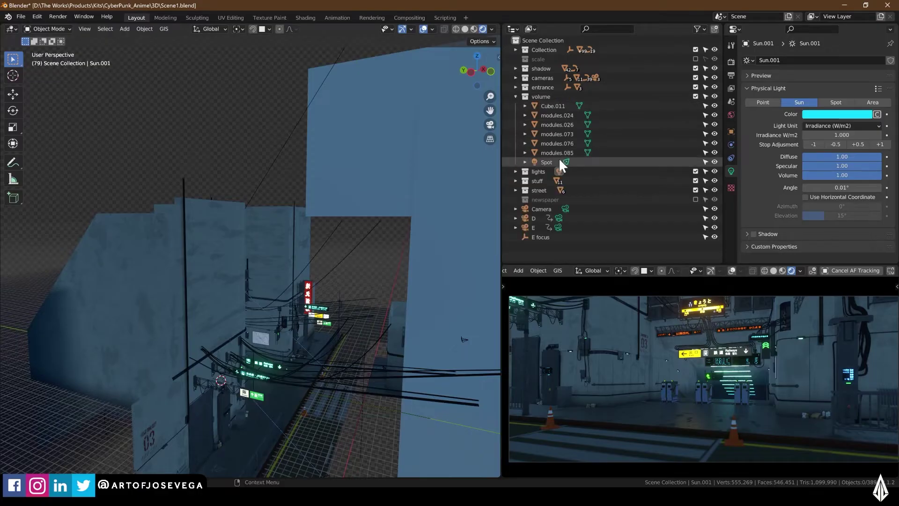
left_click(714, 161)
left_click(714, 162)
- Add a standard Sun light to the scene
middle_click_drag(283, 277, 655, 326)
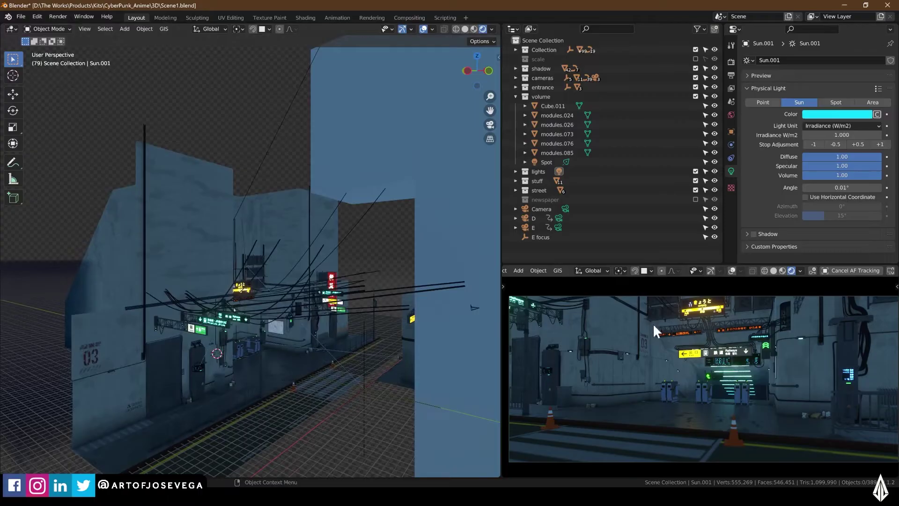
scroll(222, 288, "up", 5)
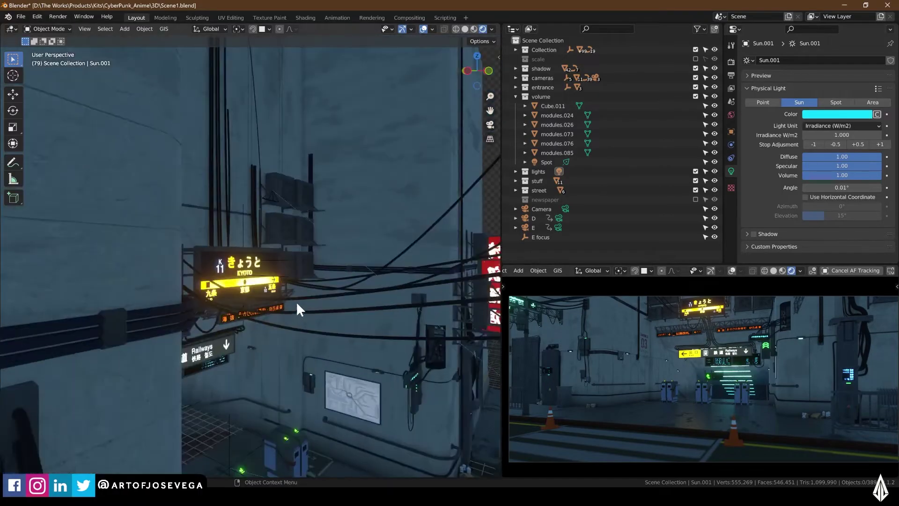
middle_click_drag(296, 301, 378, 305)
key("shift+a")
mouse_move(378, 304)
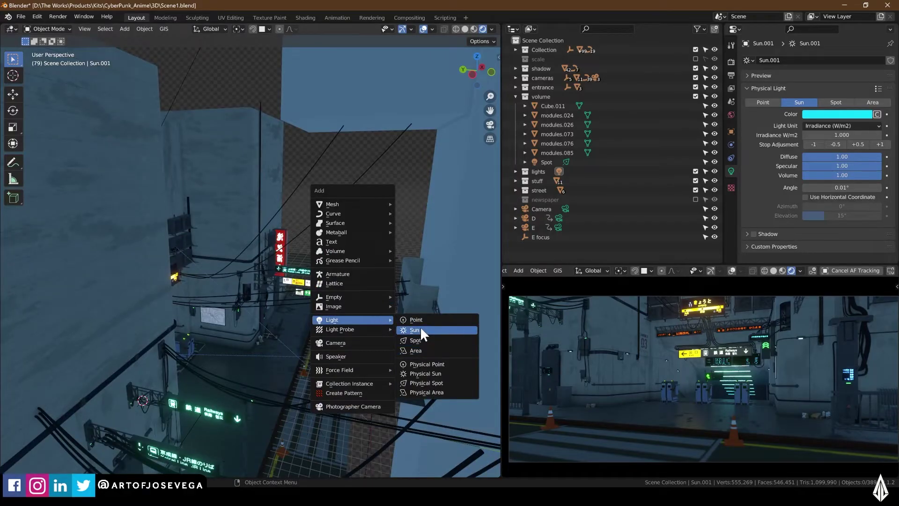
left_click(420, 328)
- In the front view, move the new sun above ground beyond the tall shadow-casting block and scale it up
middle_click_drag(358, 330, 400, 237)
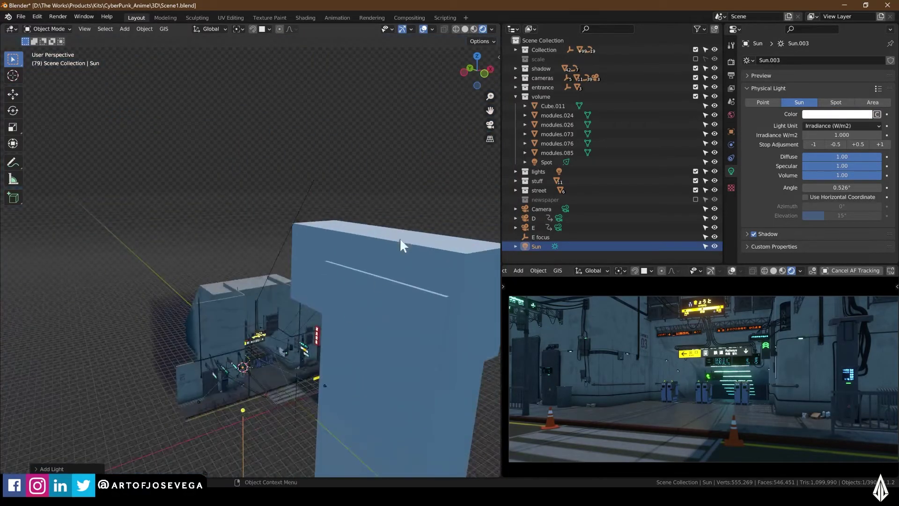
left_click(482, 77)
scroll(220, 357, "down", 2)
key("g")
left_click(386, 320)
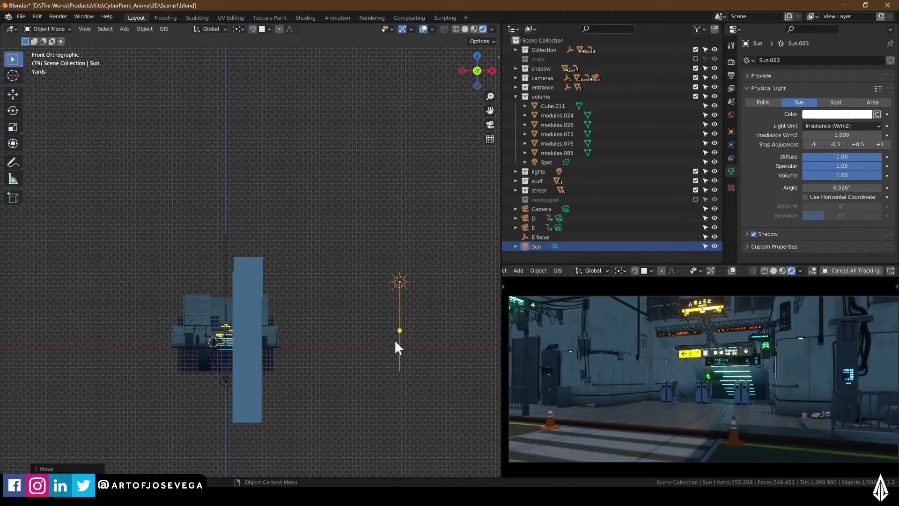
key("s")
left_click(370, 350)
middle_click_drag(437, 336, 410, 291, "shift")
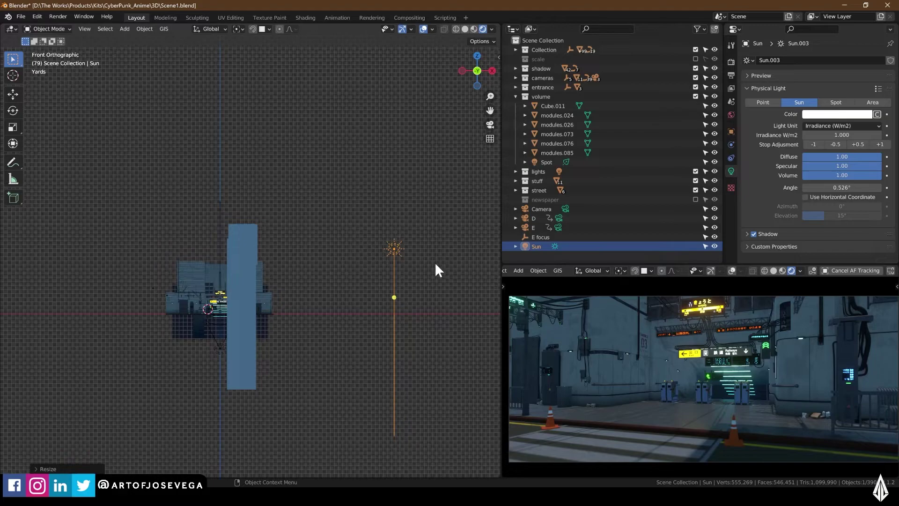
- Rotate the new sun so that its beam points at the buildings and grazes the station walls
key("r")
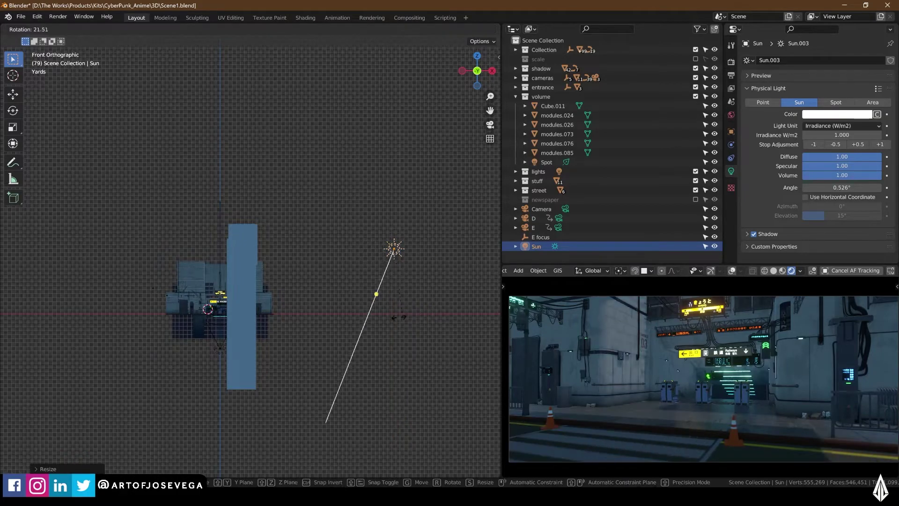
left_click(353, 309)
key("r")
key("r")
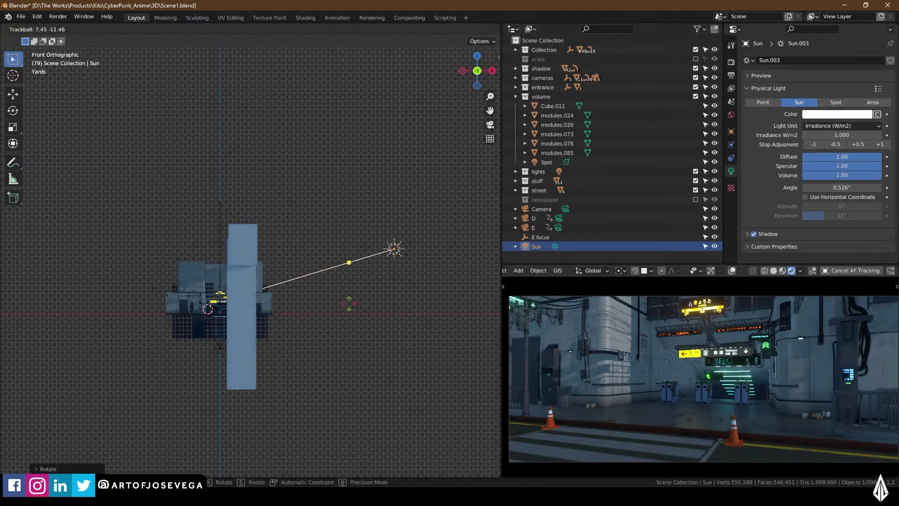
left_click(342, 309)
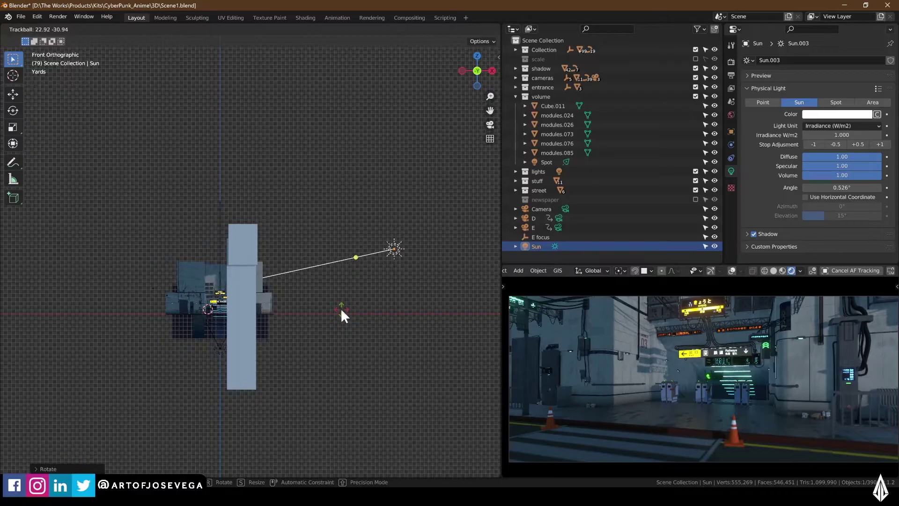
- Move the new sun closer to the buildings and tilt its beam more steeply downward
scroll(360, 268, "up", 2)
key("g")
left_click(364, 261)
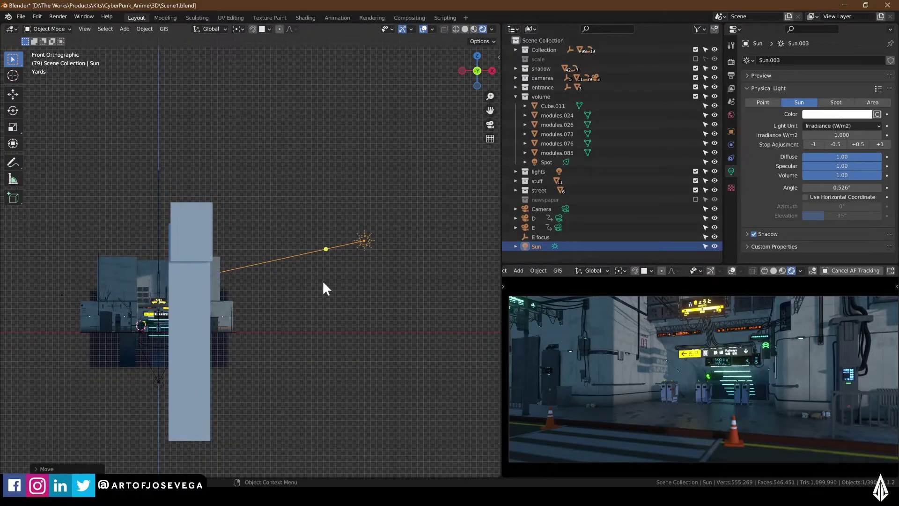
key("r")
left_click(341, 291)
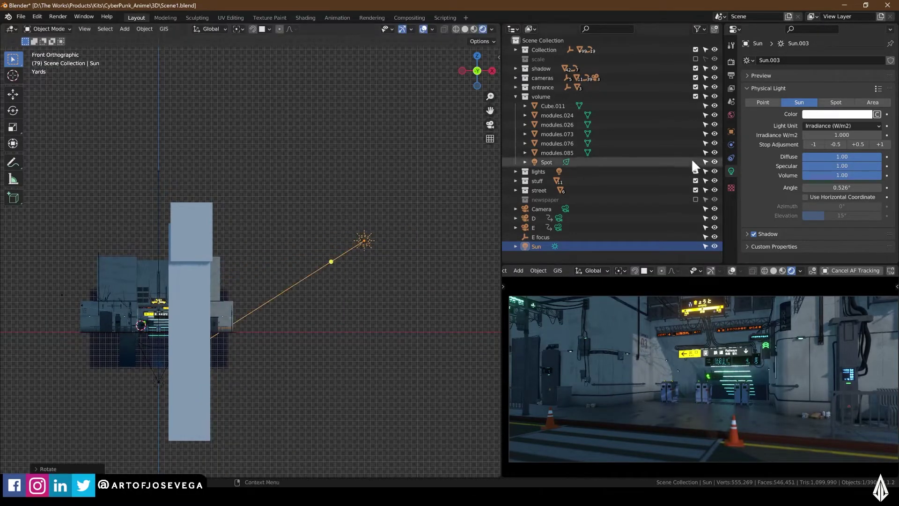
- Adjust the new sun's irradiance in full stops, comparing 1 and 8 W/m2, and set it to 16 W/m2
left_click(880, 144)
left_click(880, 144)
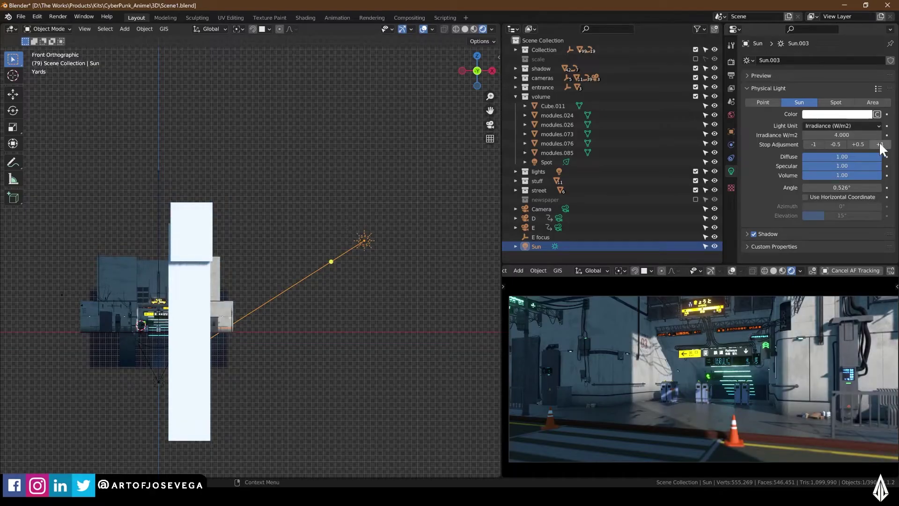
left_click(880, 144)
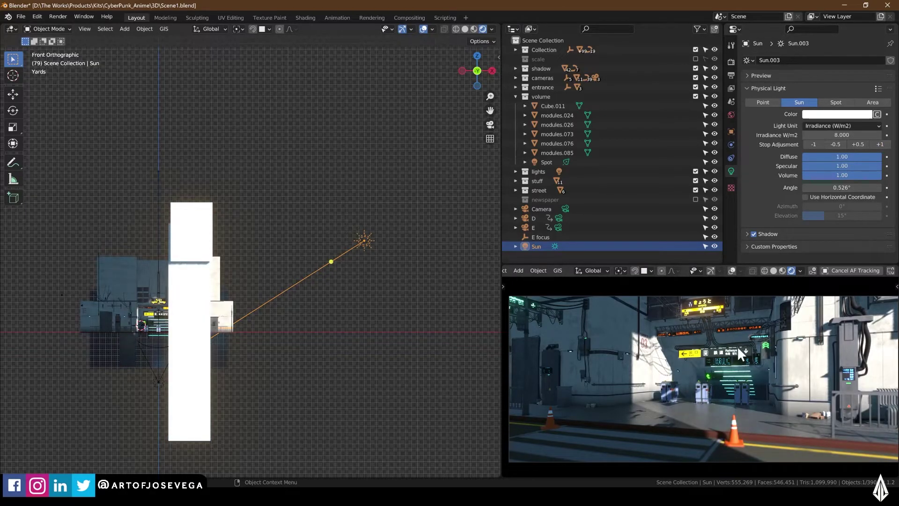
left_click(805, 145)
left_click(805, 145)
left_click(805, 144)
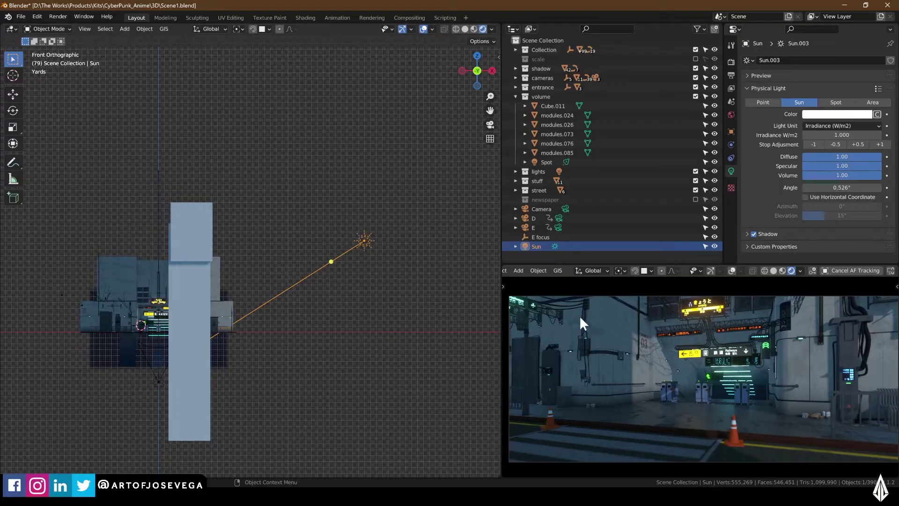
left_click(880, 144)
left_click(879, 144)
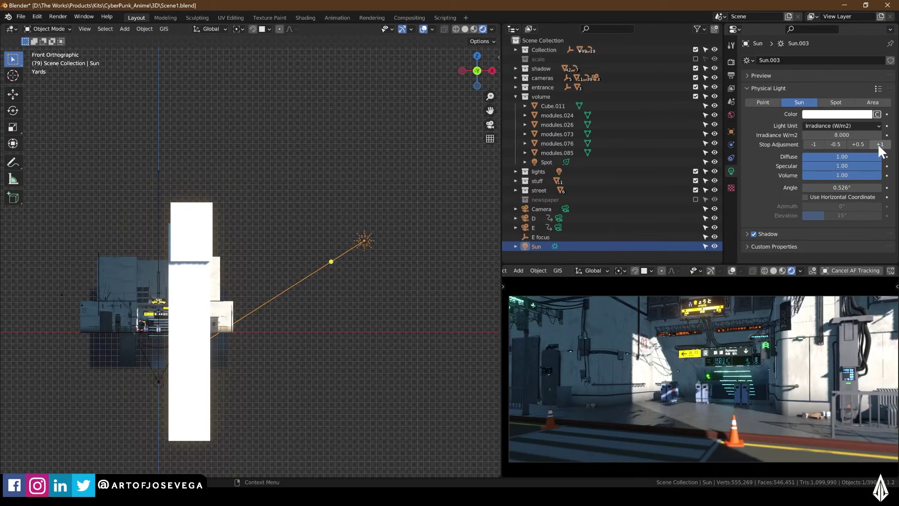
left_click(880, 144)
left_click(880, 144)
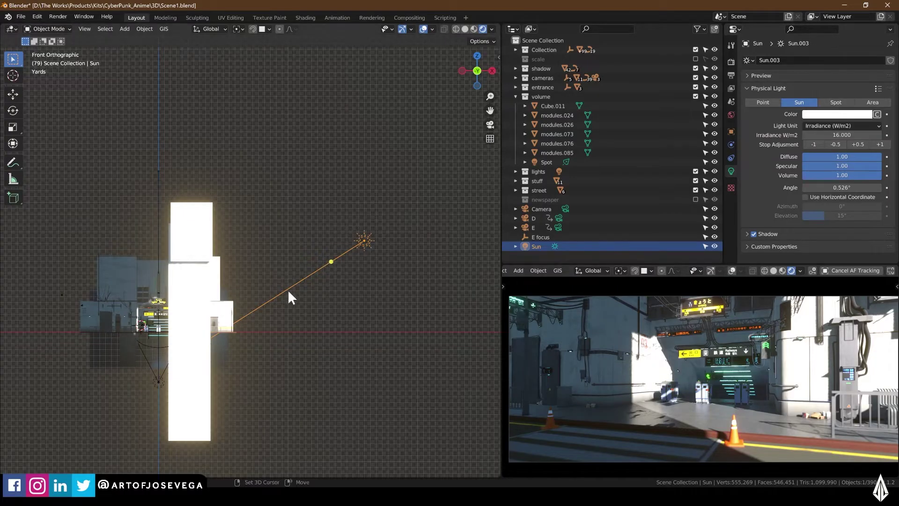
- Fine-tune the sun's aim with a small free trackball rotation while watching the light patches in the camera view
middle_click_drag(289, 297, 345, 292, "shift")
key("r")
key("r")
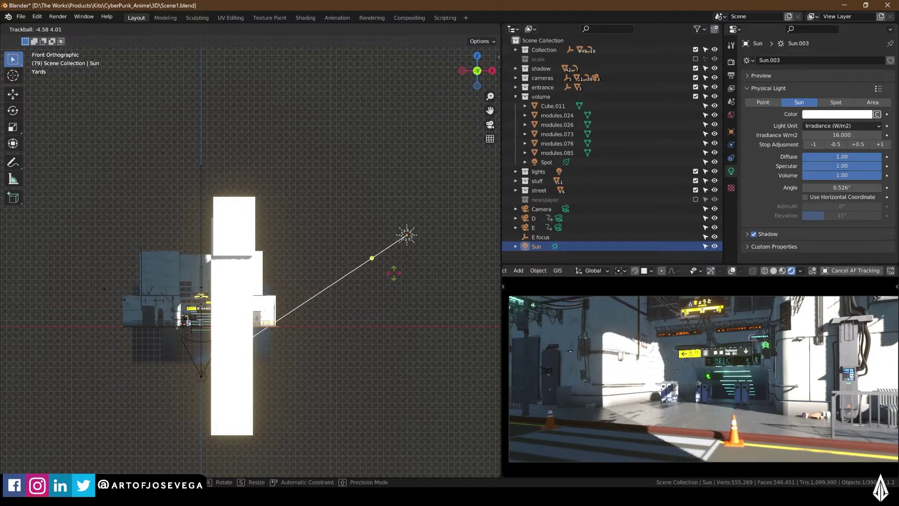
left_click(393, 274)
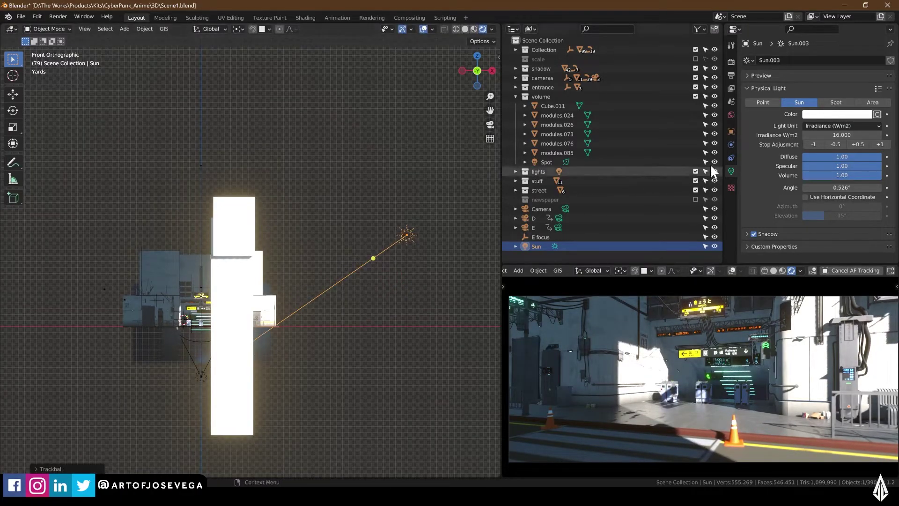
- Tint the sun a warm pale yellow-orange and set its irradiance to 12 W/m2
left_click(839, 114)
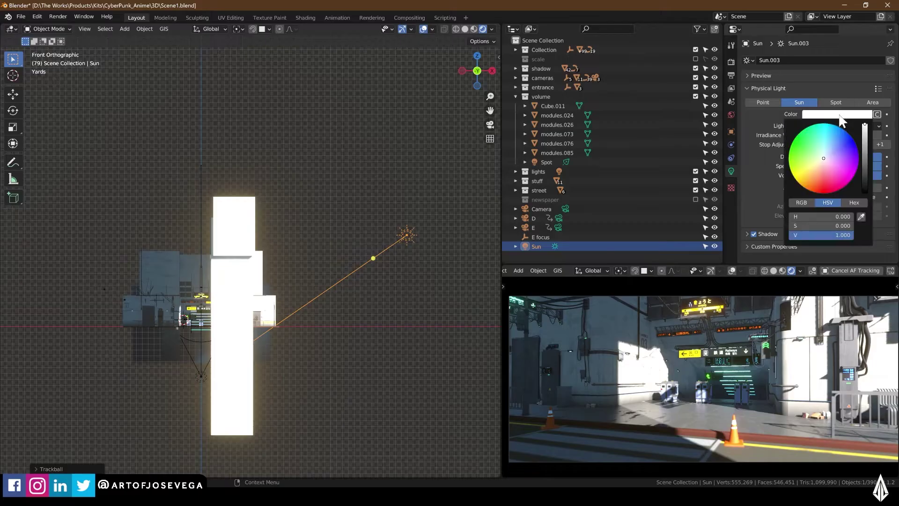
left_click(812, 169)
left_click_drag(812, 169, 813, 166)
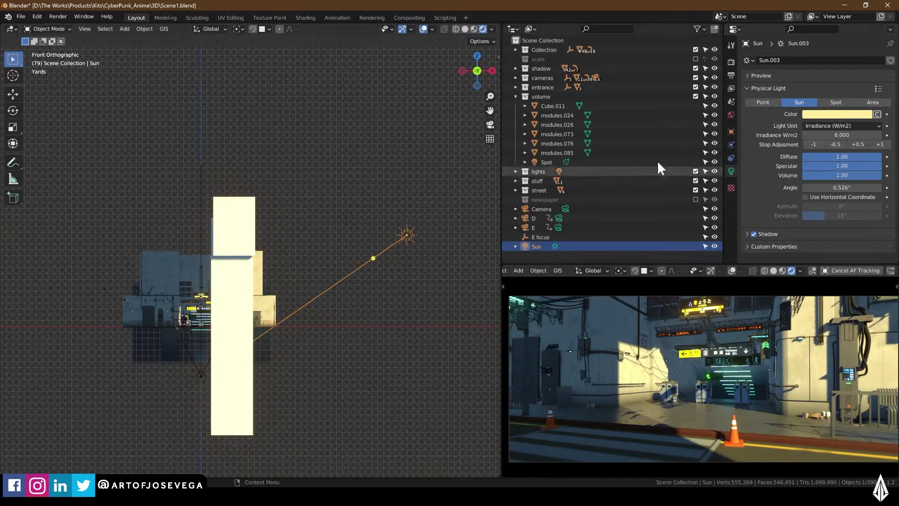
left_click(881, 145)
left_click(842, 135)
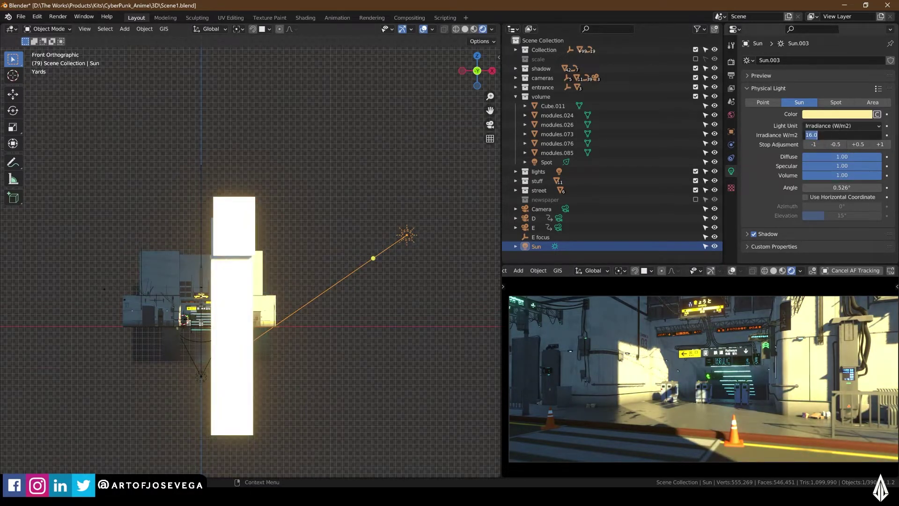
type("12")
key("Return")
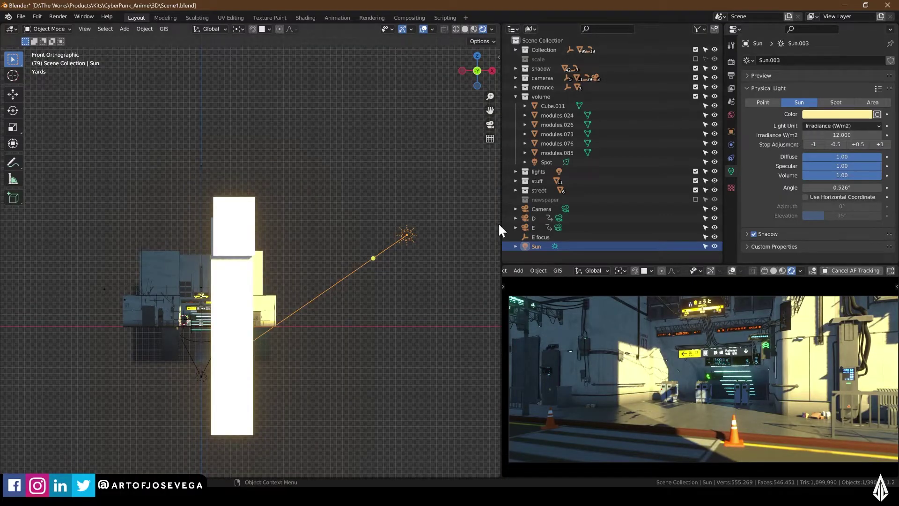
left_click(827, 114)
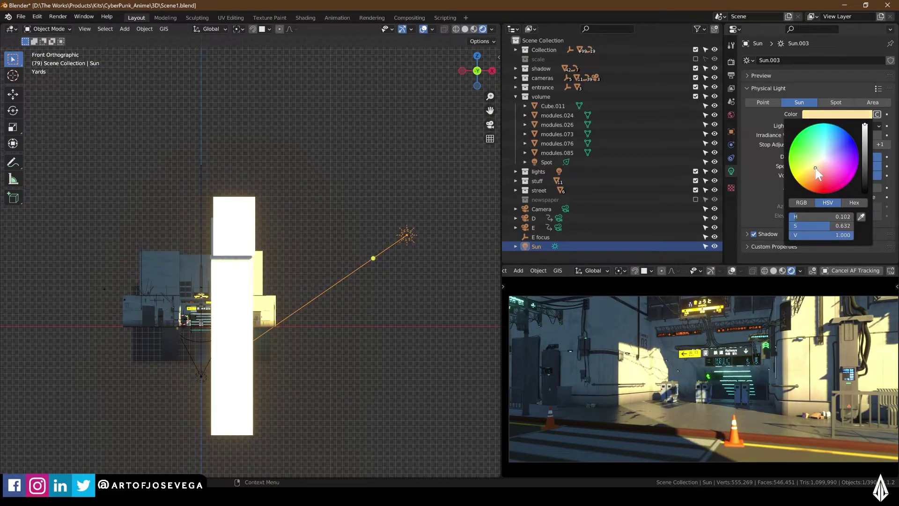
- In the top view, duplicate the sun and leave the copy exactly on the original's position
middle_click_drag(275, 253, 346, 286)
middle_click_drag(347, 337, 291, 370)
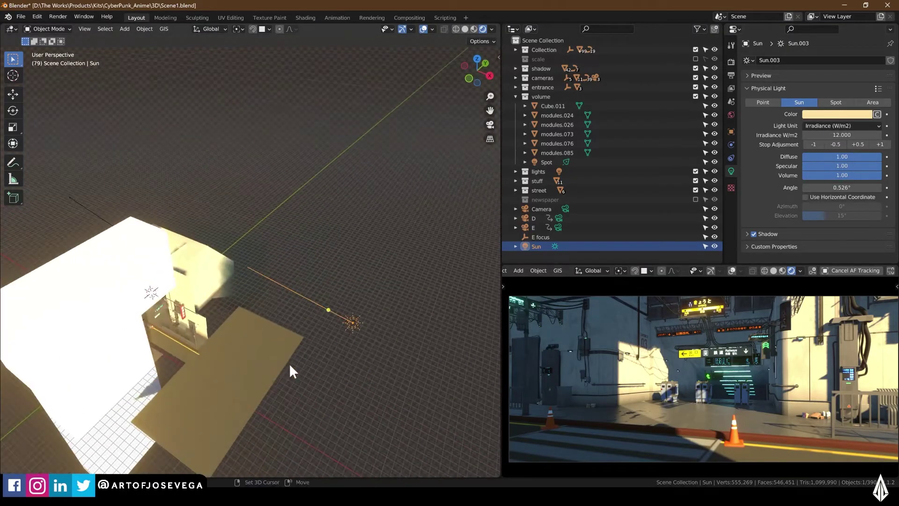
left_click(476, 59)
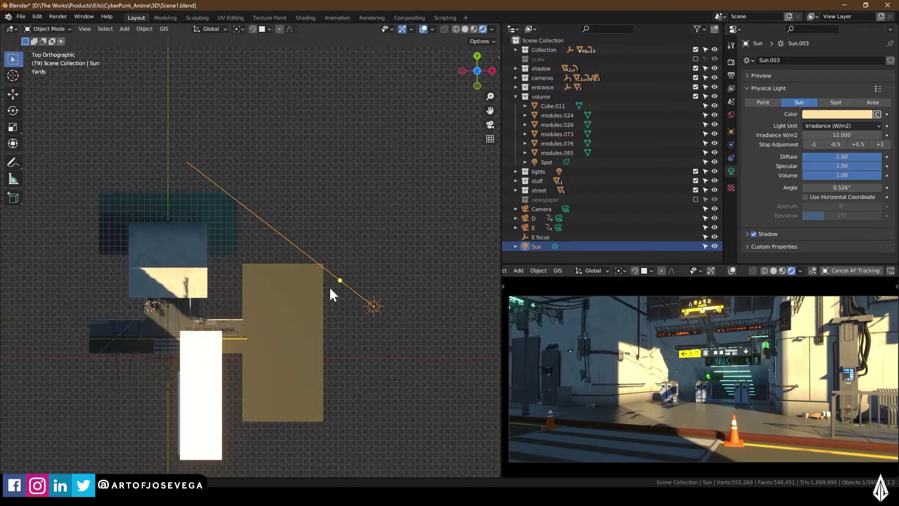
scroll(304, 309, "up", 3)
middle_click_drag(305, 312, 390, 294, "shift")
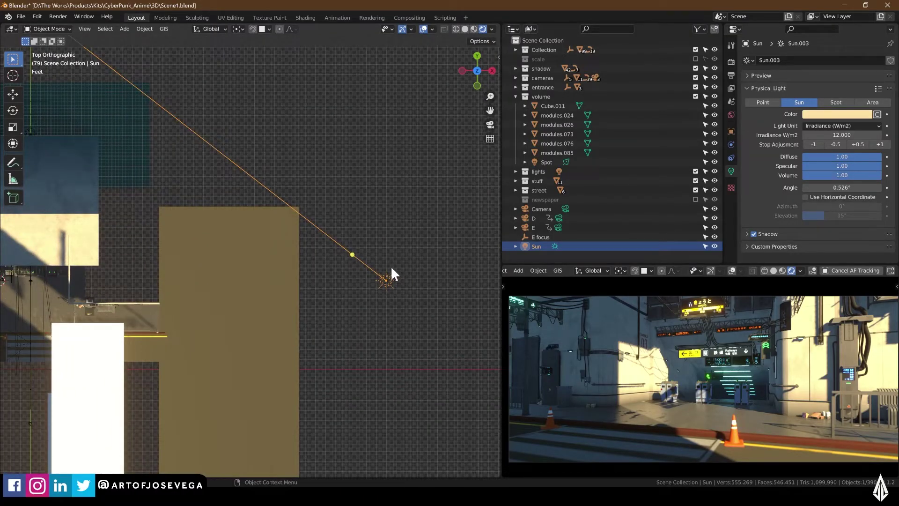
key("shift+d")
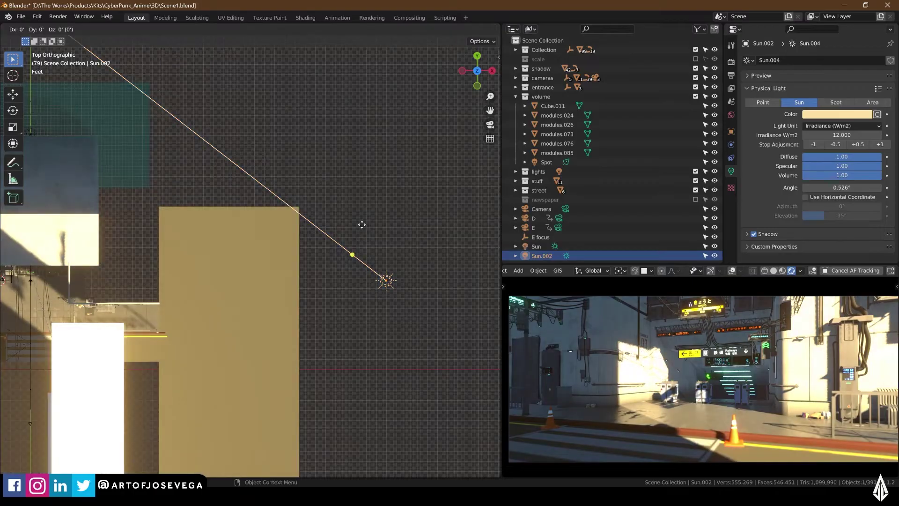
right_click(361, 223)
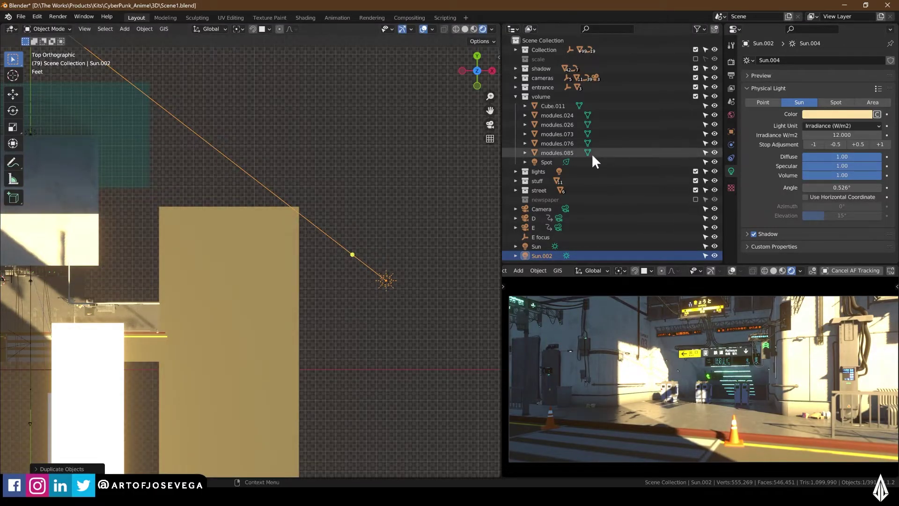
scroll(608, 183, "down", 1)
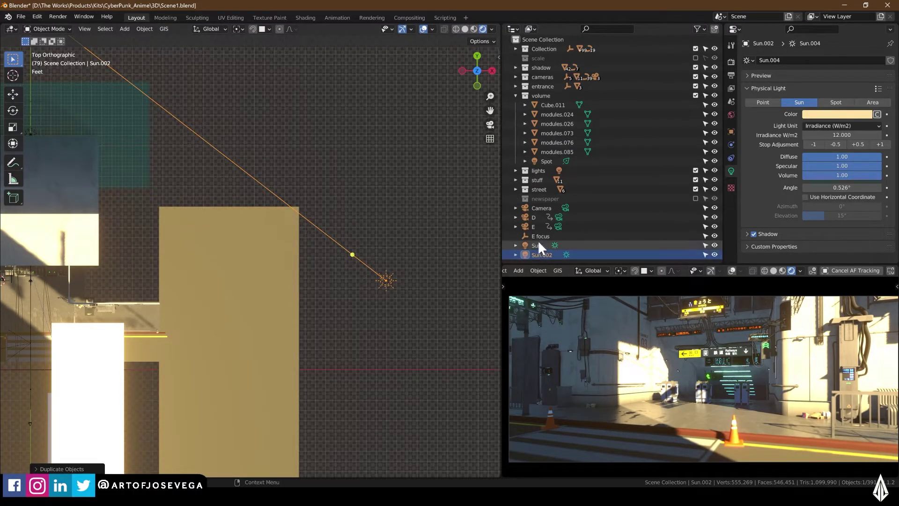
- Change the duplicated sun's light colour to a saturated red
left_click(834, 114)
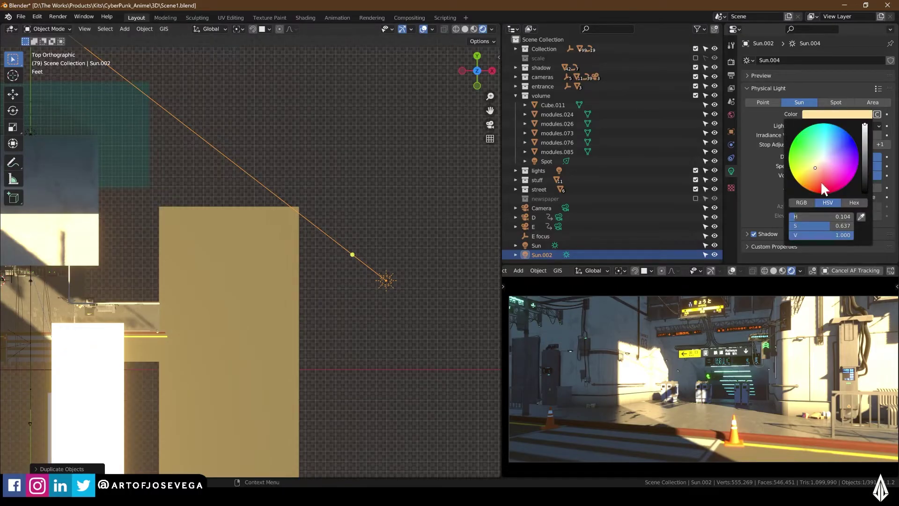
left_click_drag(822, 185, 822, 187)
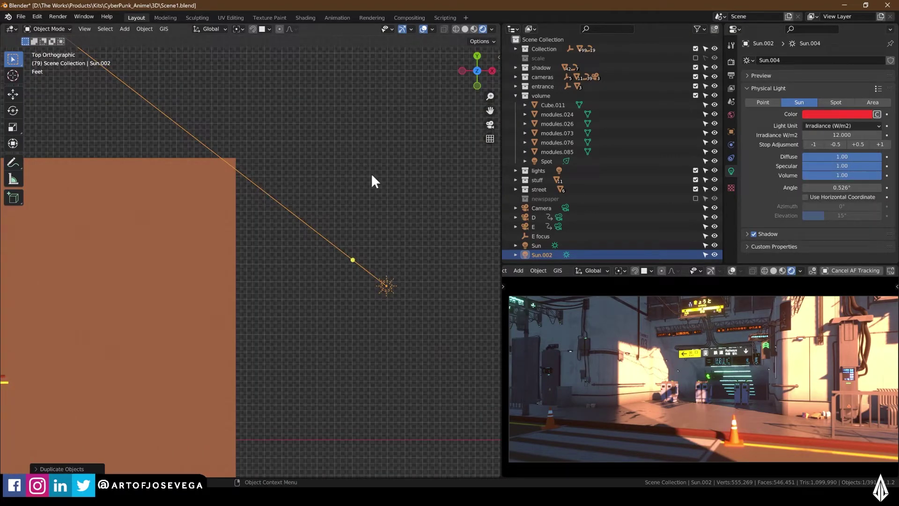
scroll(372, 176, "down", 3)
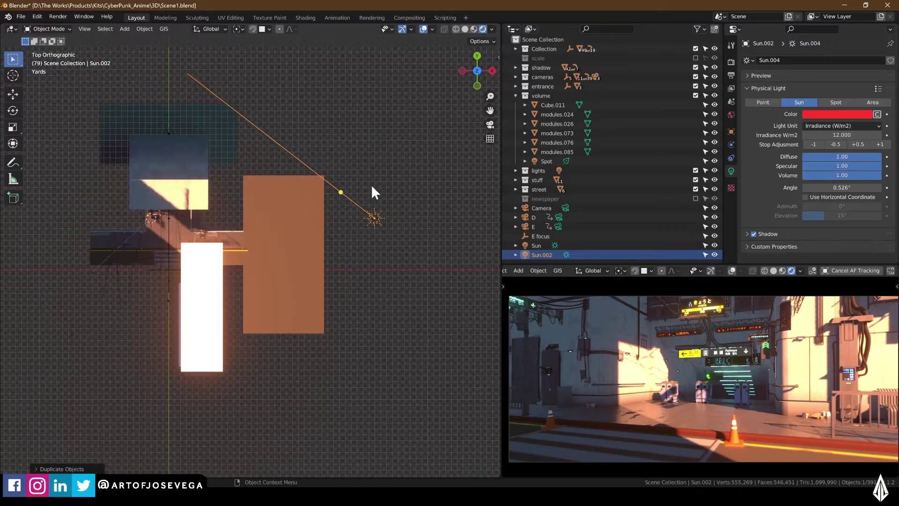
- Rotate the red sun very slightly in the top view so that a thin red fringe edges the sunlit wall
scroll(382, 197, "up", 3)
key("r")
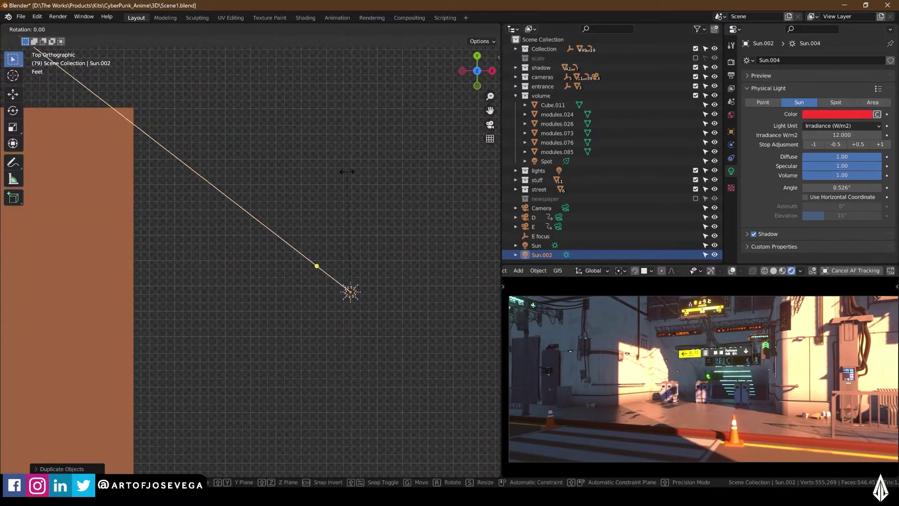
left_click(323, 180)
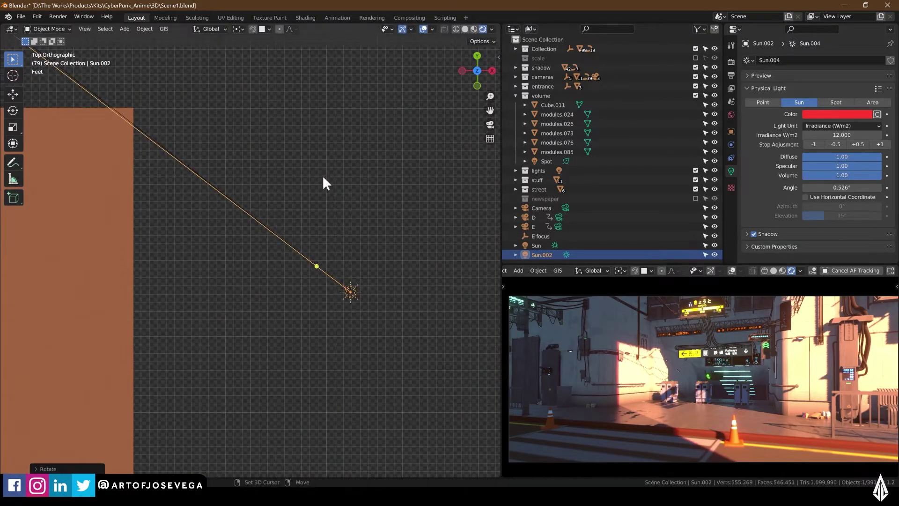
scroll(617, 366, "up", 10)
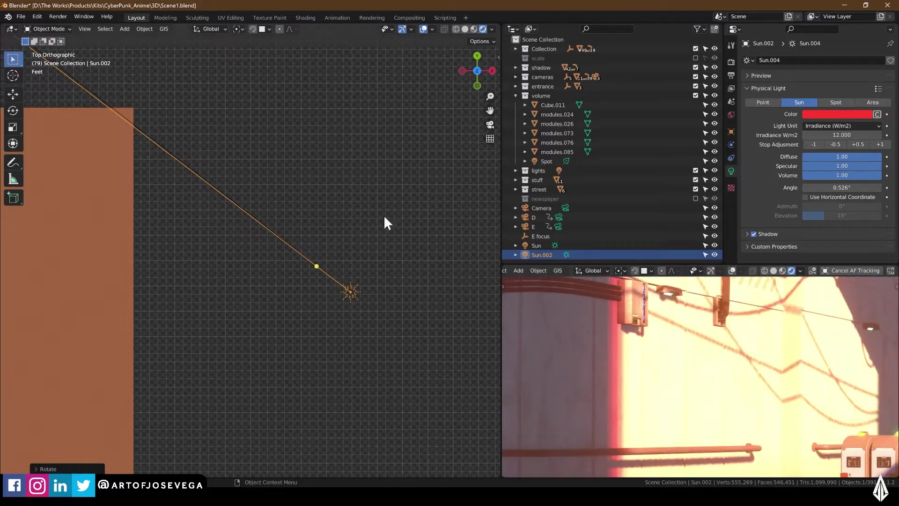
key("r")
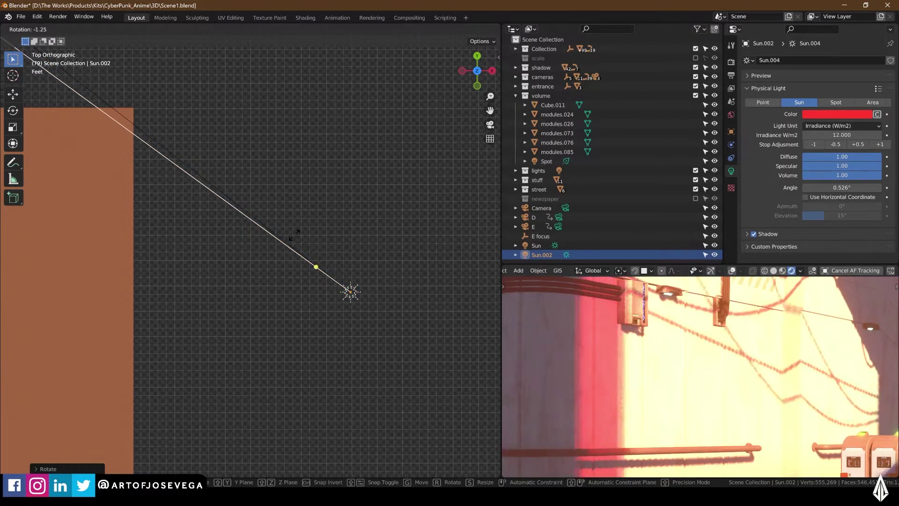
left_click(352, 216)
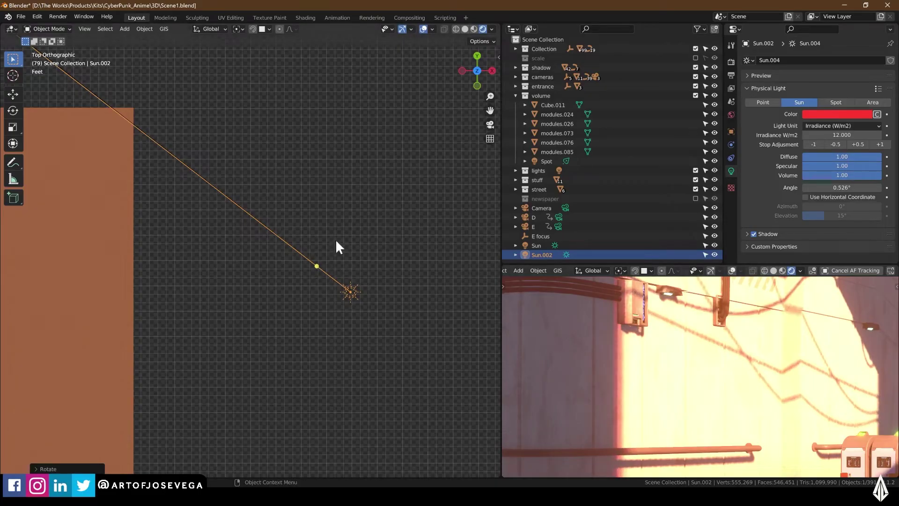
scroll(684, 363, "down", 8)
middle_click_drag(699, 353, 678, 353, "shift")
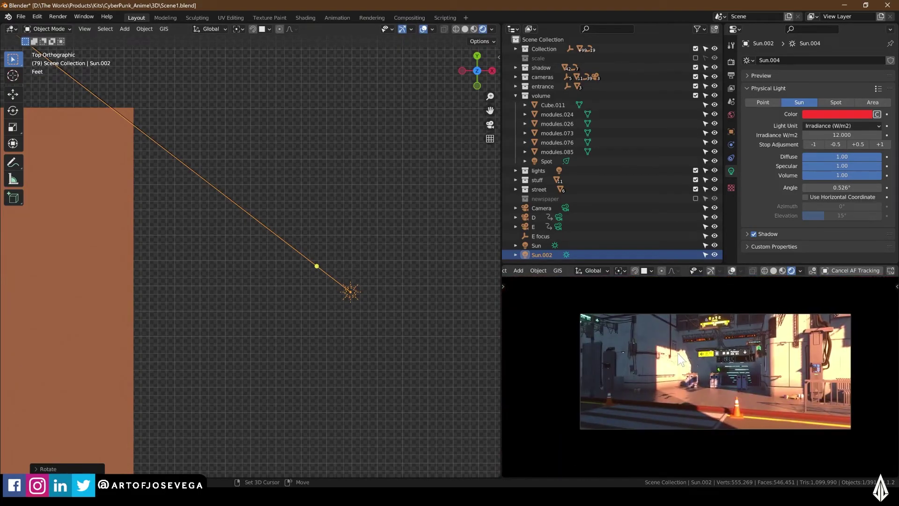
- Select only the red sun and rotate it slightly more in the top view, away from the yellow sun's direction
left_click_drag(310, 195, 243, 256)
scroll(328, 255, "up", 4)
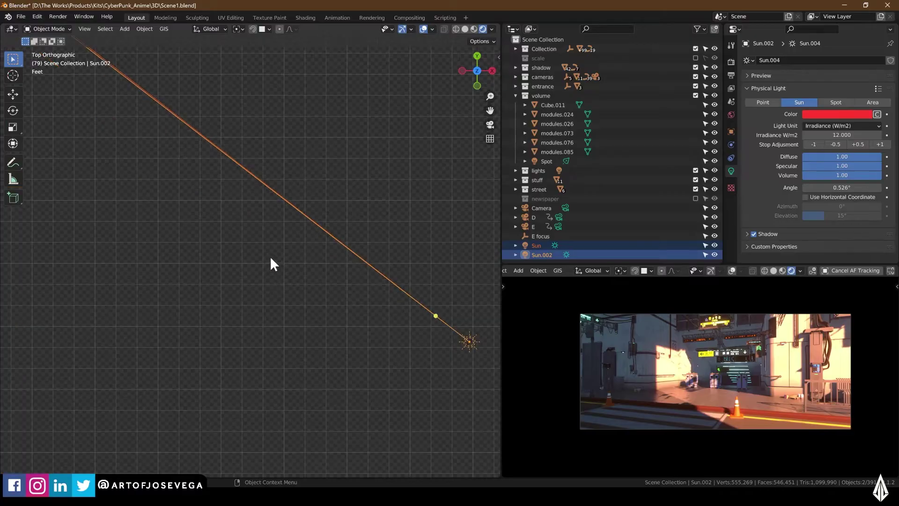
left_click(540, 255)
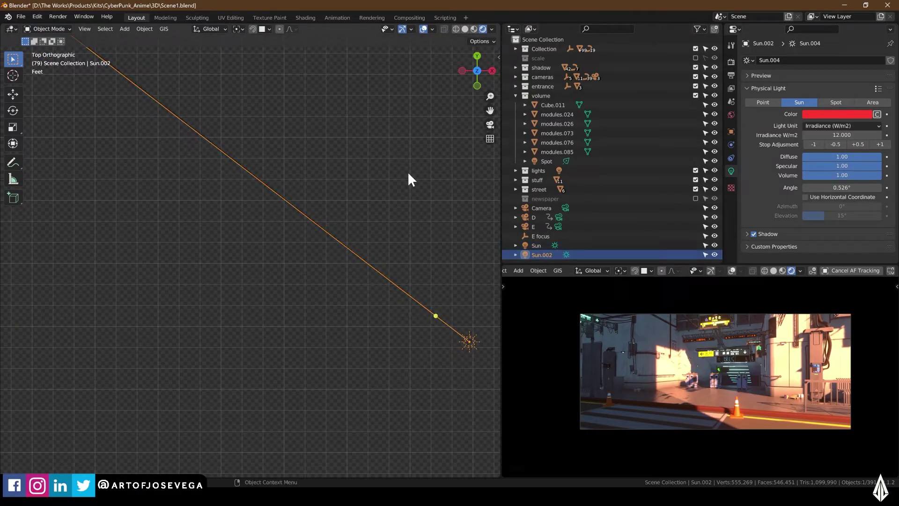
key("r")
left_click(386, 183)
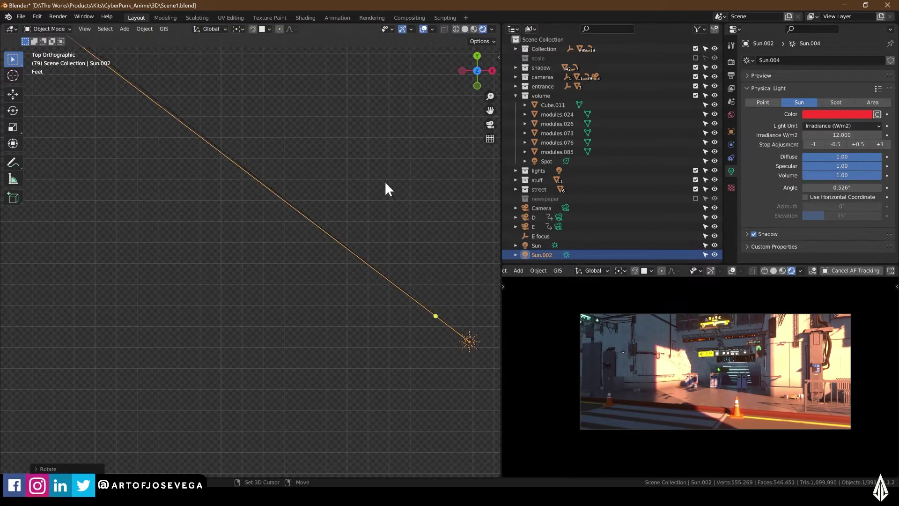
- In the front view, tilt the red sun's beam slightly to offset its elevation from the yellow sun
left_click(477, 85)
key("r")
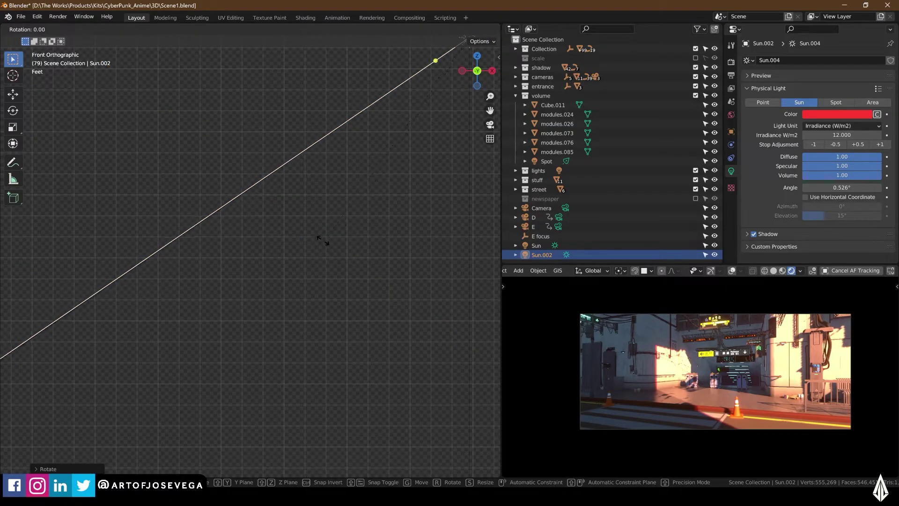
left_click(305, 231)
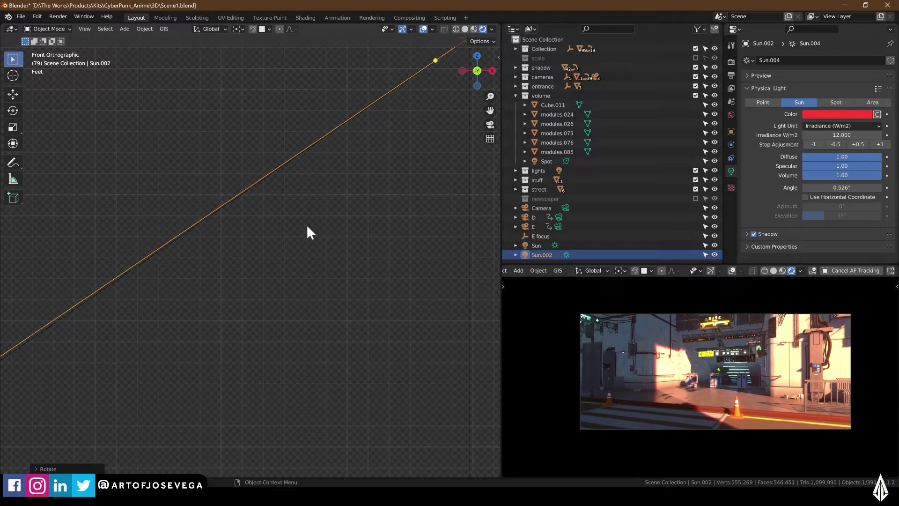
- Select both suns in the top view and try swinging their beams together with a free trackball rotation
left_click(477, 56)
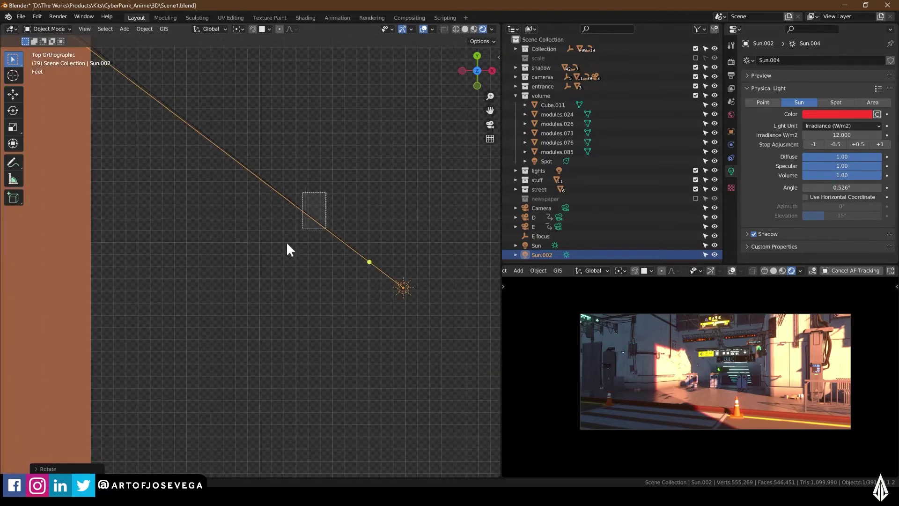
left_click_drag(287, 249, 285, 253, "shift")
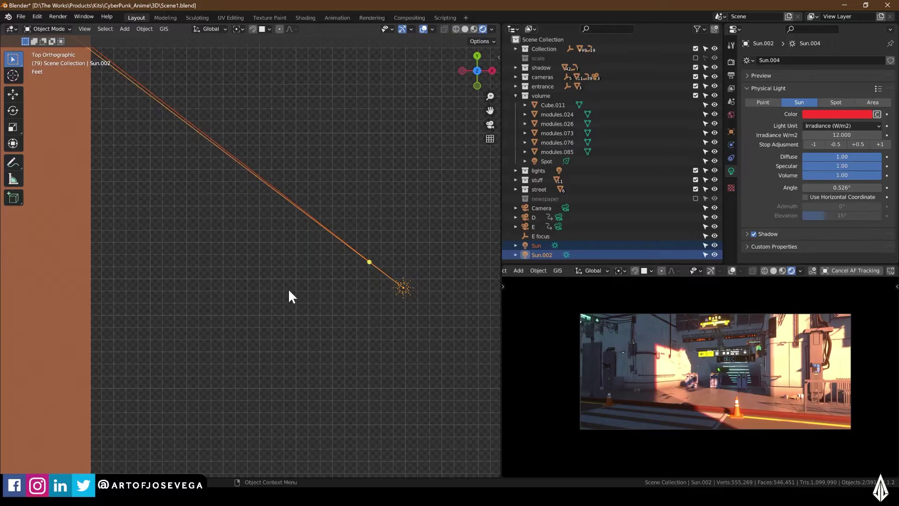
key("r")
key("r")
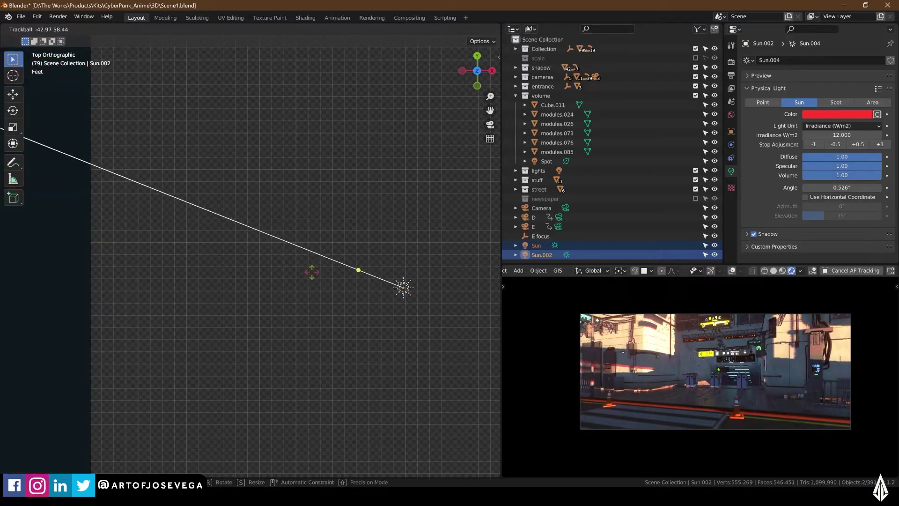
left_click(308, 300)
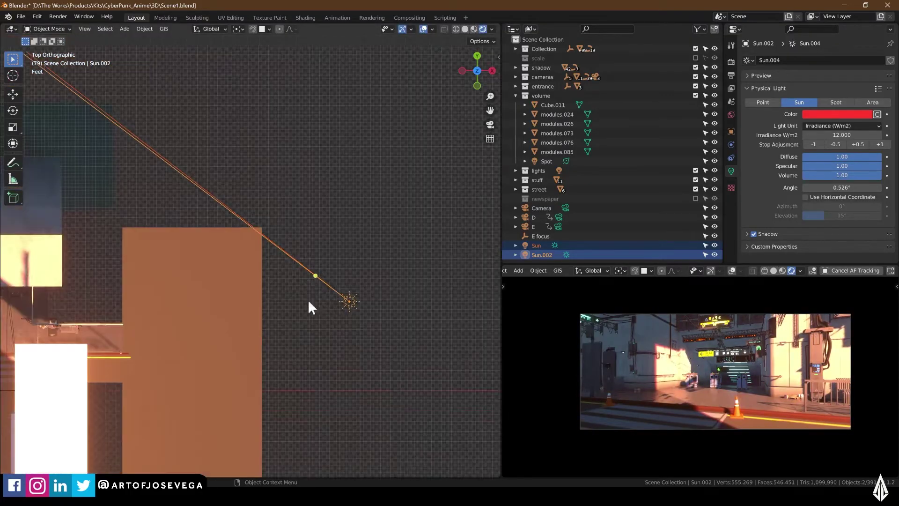
- Lower the irradiance of the yellow sun and then of the red sun by one full stop to 6 W/m2 each
middle_click_drag(271, 215, 312, 250, "shift")
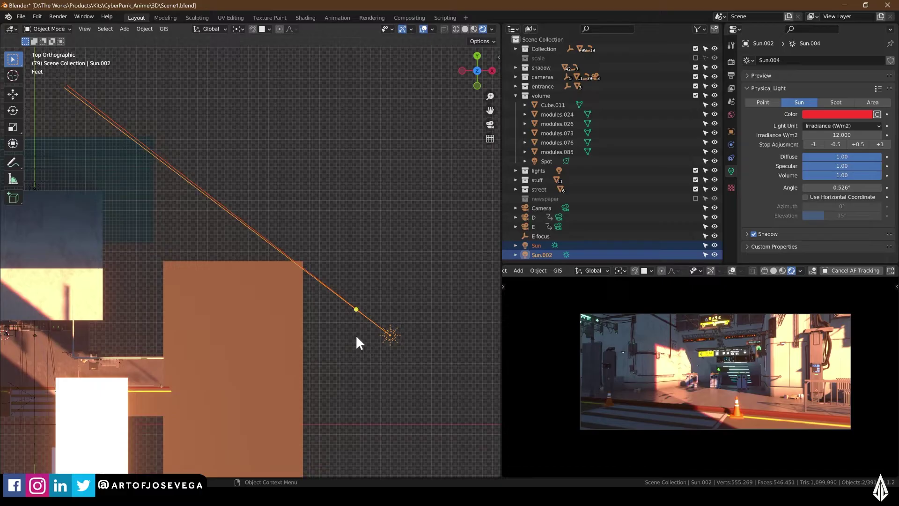
scroll(406, 333, "up", 5)
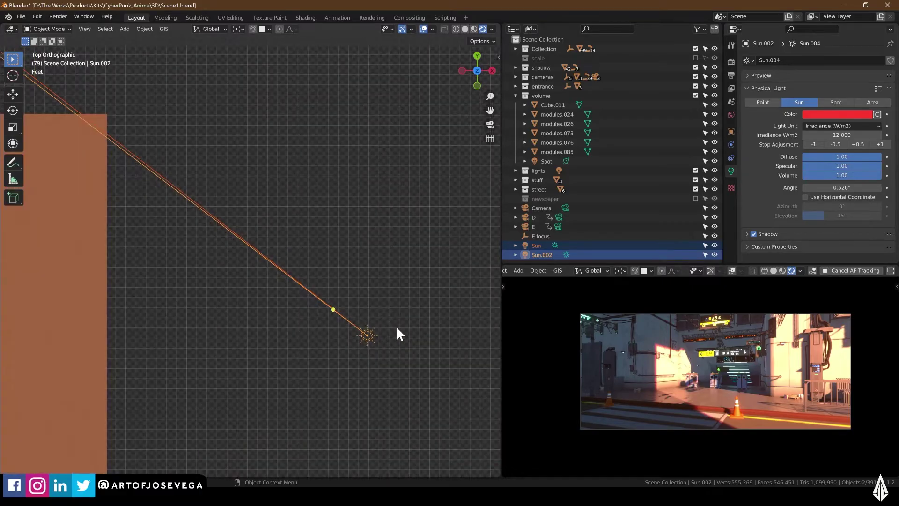
left_click(360, 334)
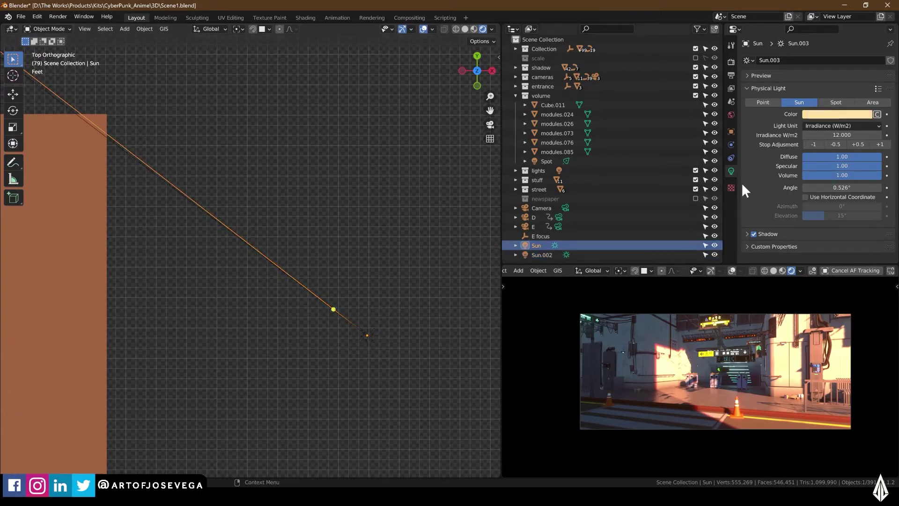
left_click(813, 144)
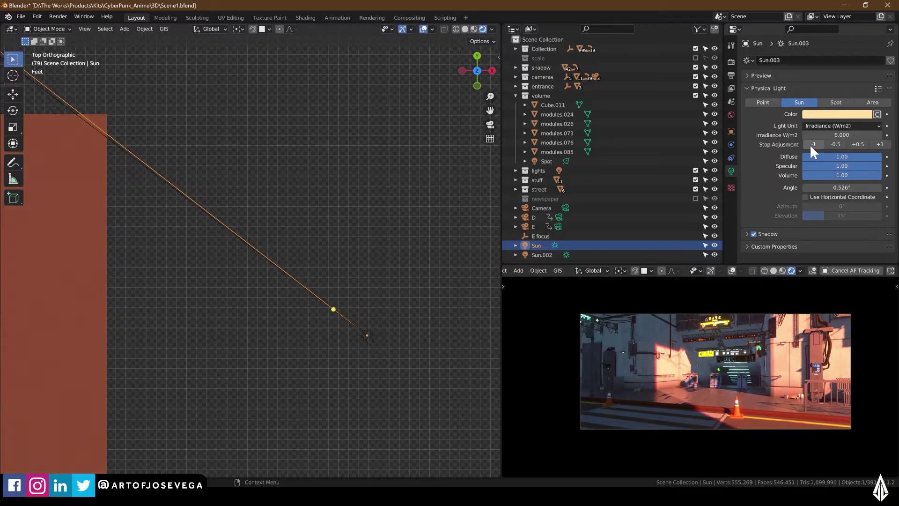
left_click(365, 334)
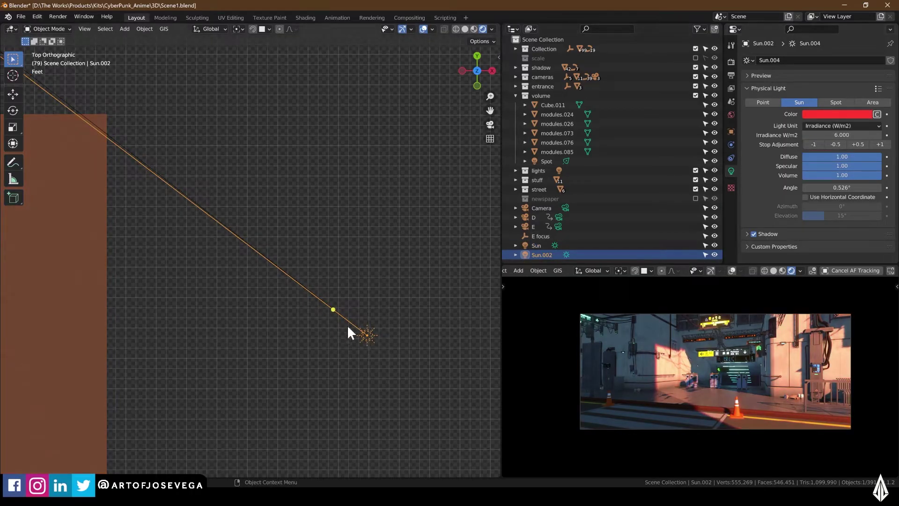
- Select the yellow sun and set its irradiance to 10 W/m2
left_click(365, 333)
left_click(882, 144)
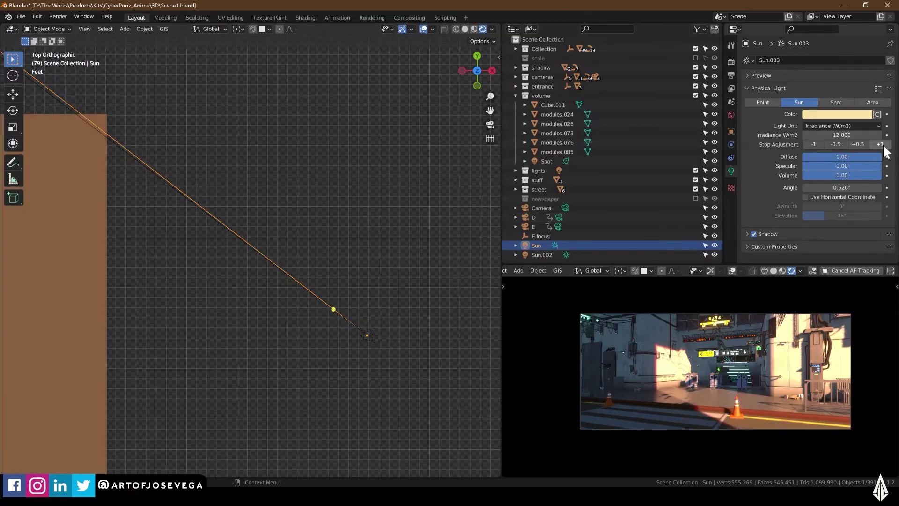
double_click(842, 135)
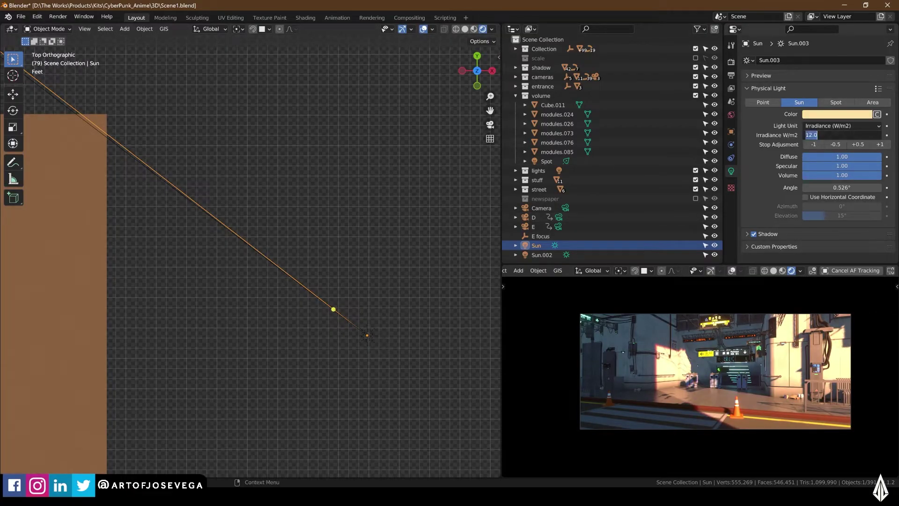
type("10")
key("Return")
left_click(311, 322)
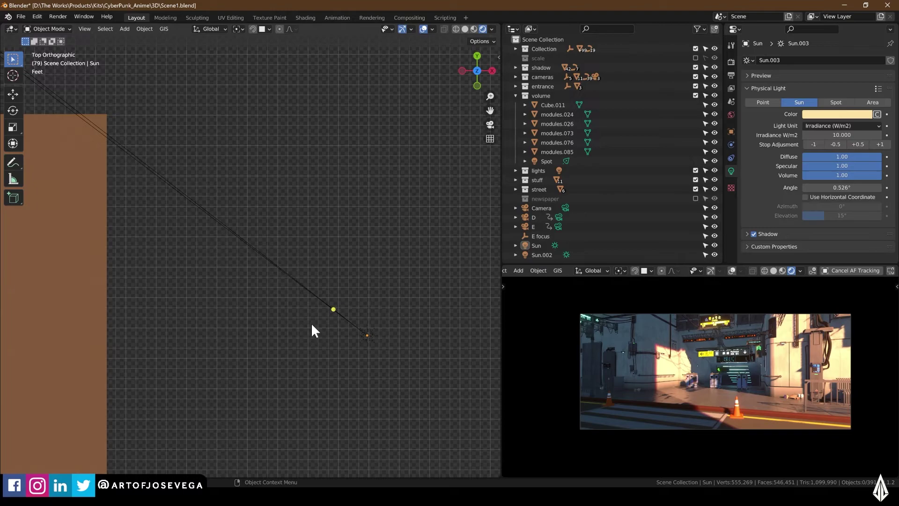
- Examine how the sunlight falls on the buildings, the street and the station entrance from several angles
middle_click_drag(311, 322, 344, 358)
middle_click_drag(267, 336, 200, 348)
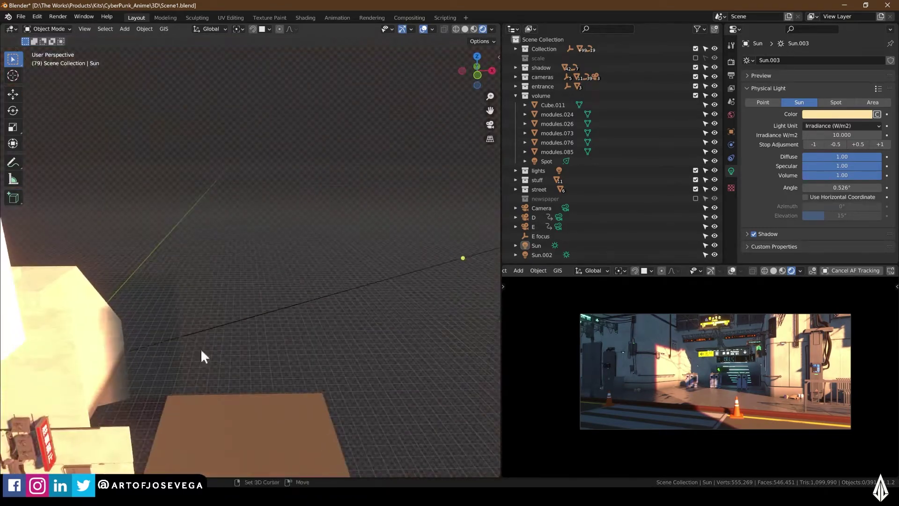
scroll(201, 348, "up", 3)
middle_click_drag(484, 323, 305, 322)
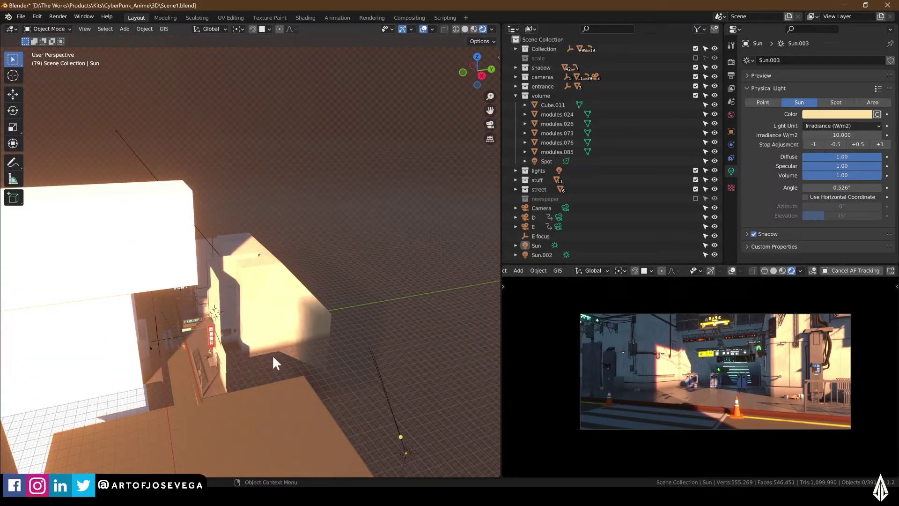
middle_click_drag(268, 346, 320, 328)
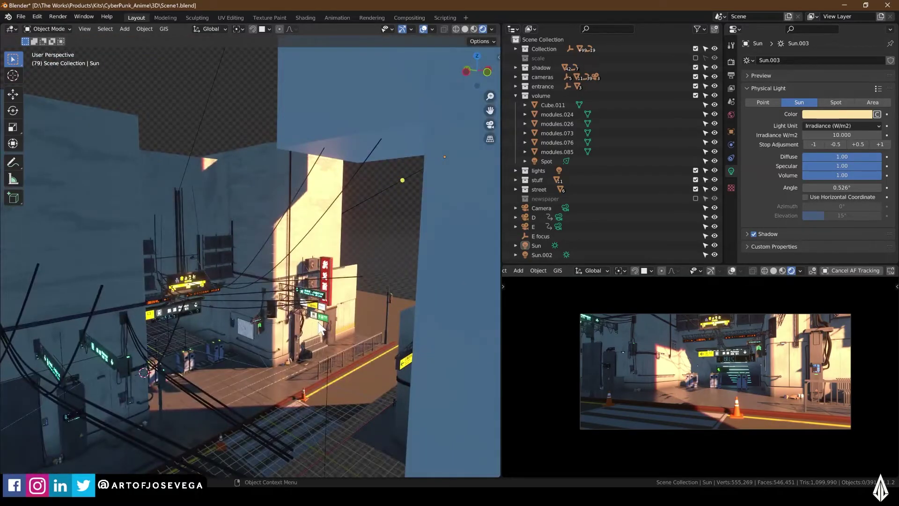
middle_click_drag(248, 341, 310, 353)
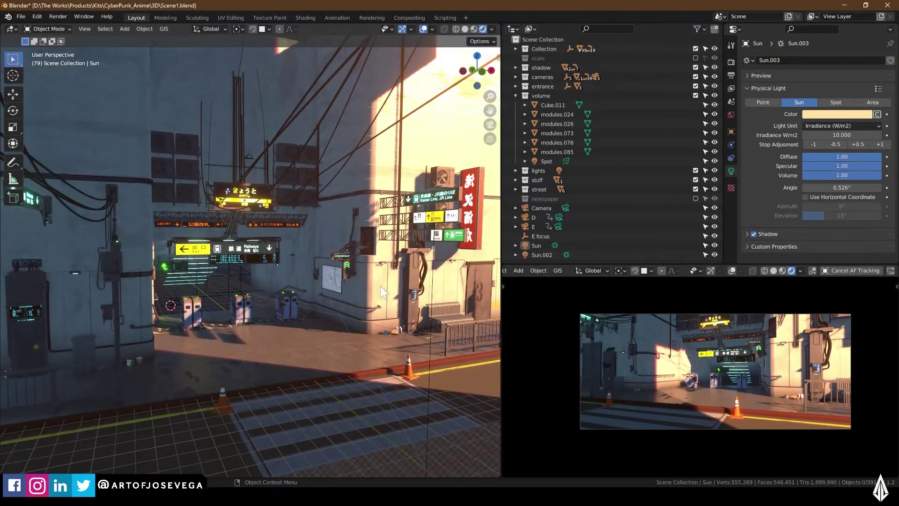
middle_click_drag(413, 277, 395, 249)
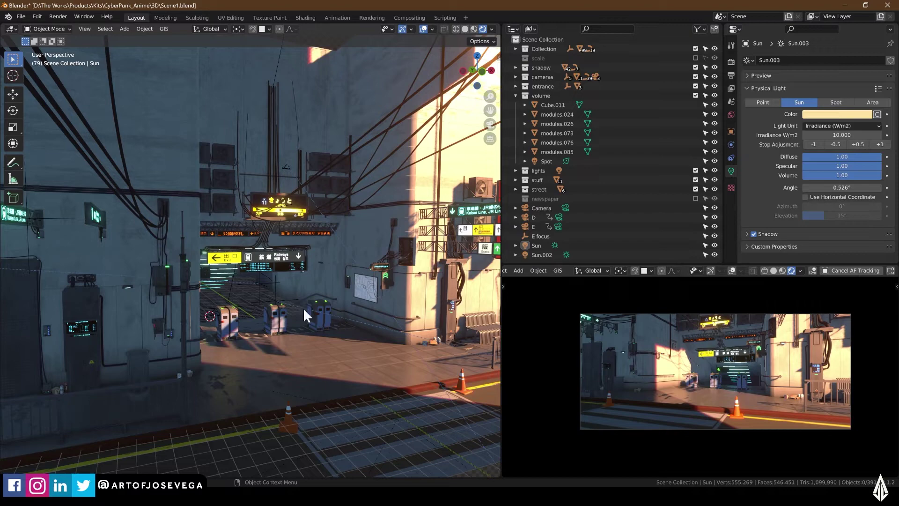
scroll(341, 232, "up", 5)
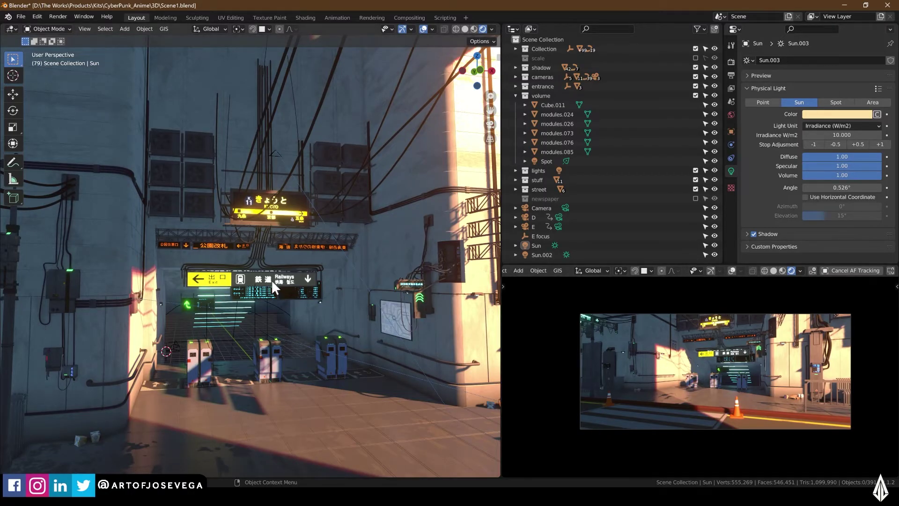
middle_click_drag(271, 280, 332, 291)
scroll(371, 300, "down", 5)
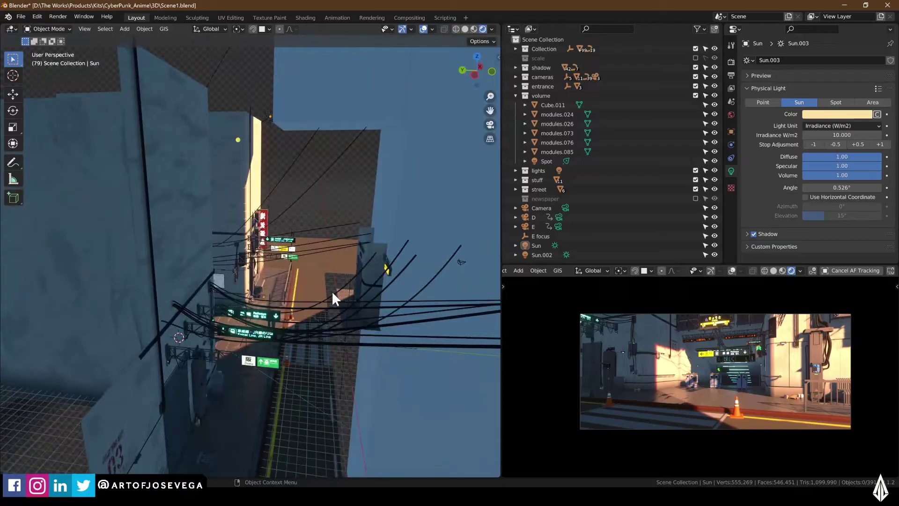
- In the left orthographic view, add a new Sun light and place it beyond the tall T-shaped shadow block
left_click(473, 79)
scroll(353, 319, "down", 2)
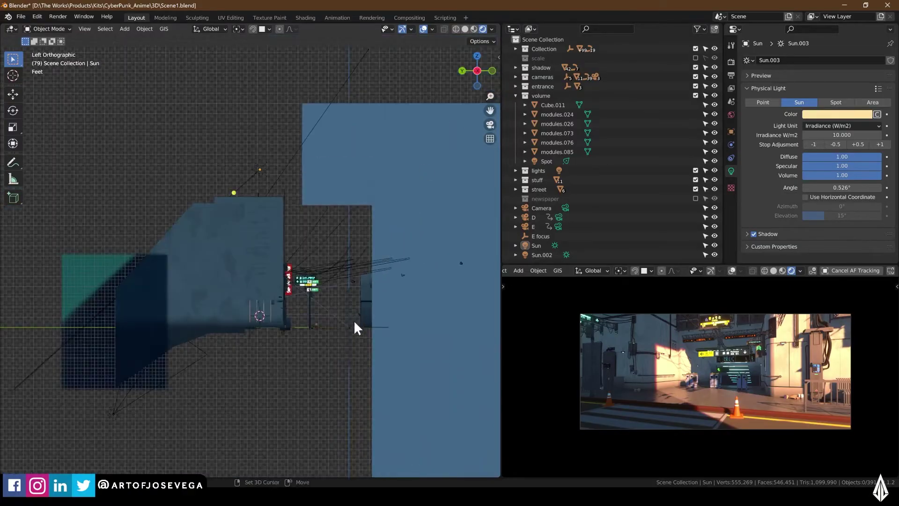
middle_click_drag(353, 320, 226, 372, "shift")
scroll(315, 336, "down", 2)
key("shift+a")
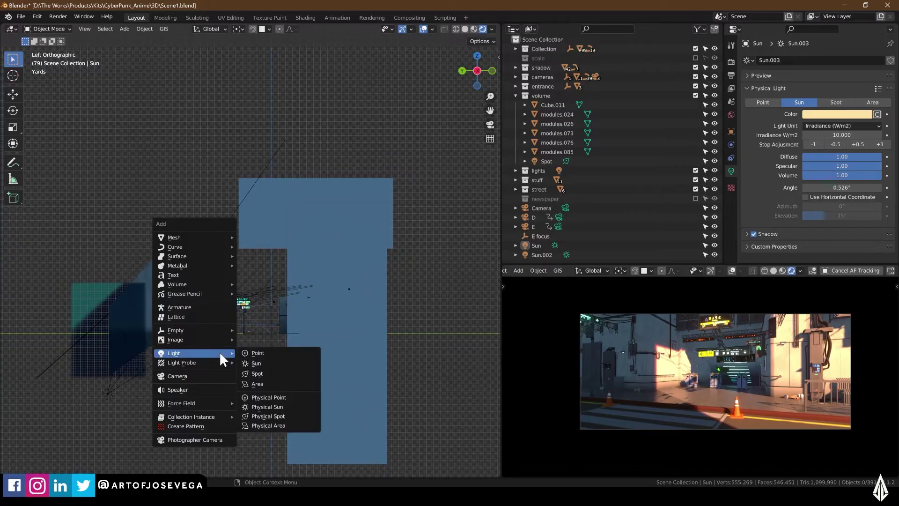
mouse_move(184, 339)
mouse_move(195, 353)
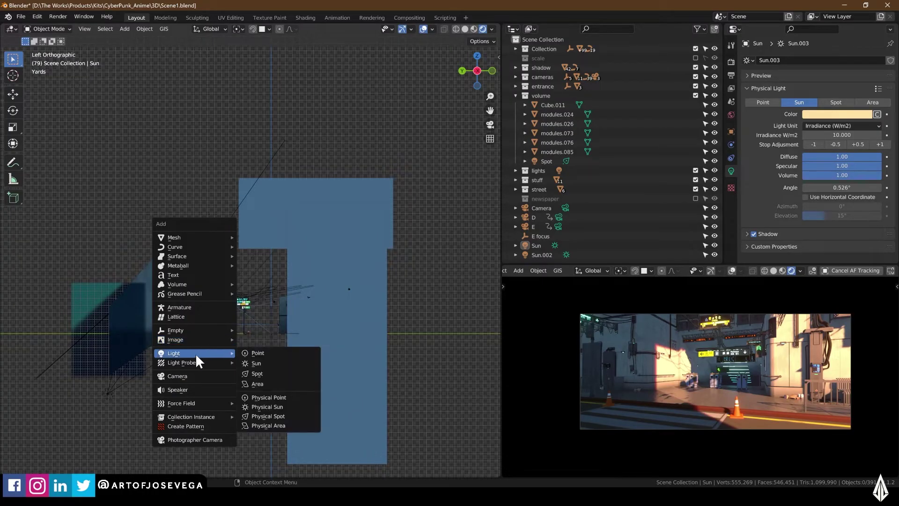
left_click(255, 363)
key("g")
left_click(464, 272)
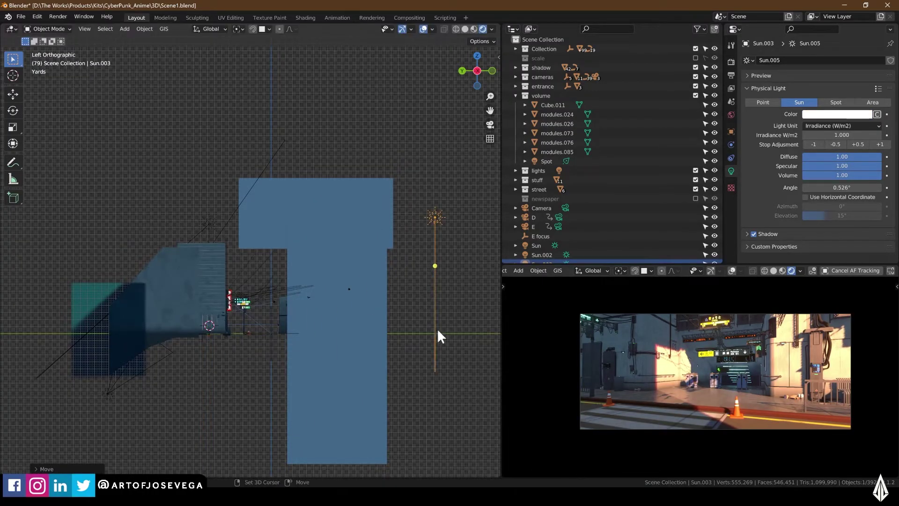
- Rotate the new sun by 180 degrees so it shines upward, and lower it below ground level beside the shadow block
middle_click_drag(437, 328, 283, 346, "shift")
left_click_drag(284, 346, 347, 379)
left_click(342, 374)
middle_click_drag(326, 363, 321, 323, "shift")
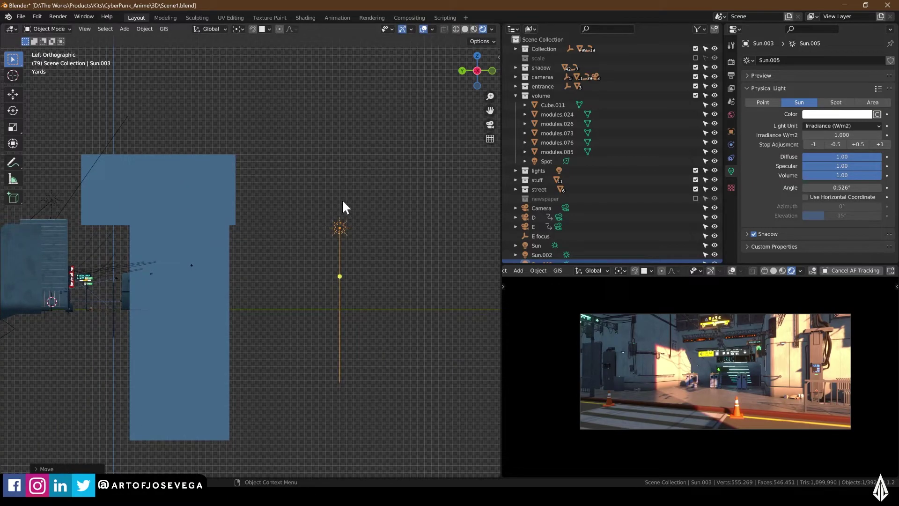
type("r180")
key("Return")
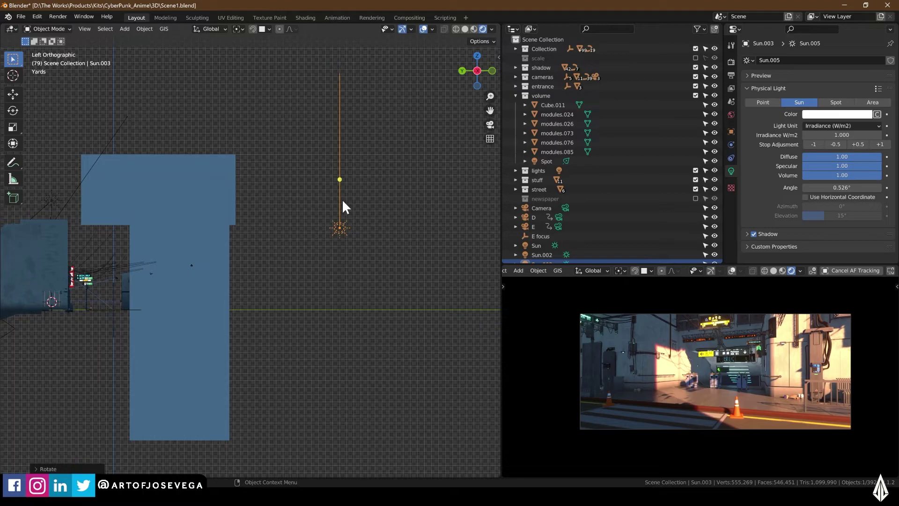
key("g")
left_click(274, 334)
scroll(287, 310, "up", 1)
middle_click_drag(245, 298, 322, 302, "shift")
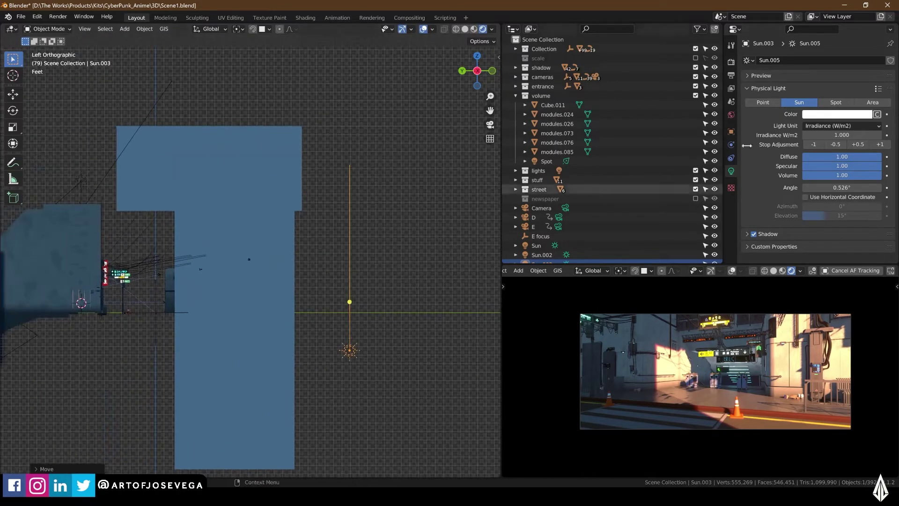
- Give the new sun an orange colour with hue 0.030 and saturation 0.907, and disable its shadow
left_click(829, 123)
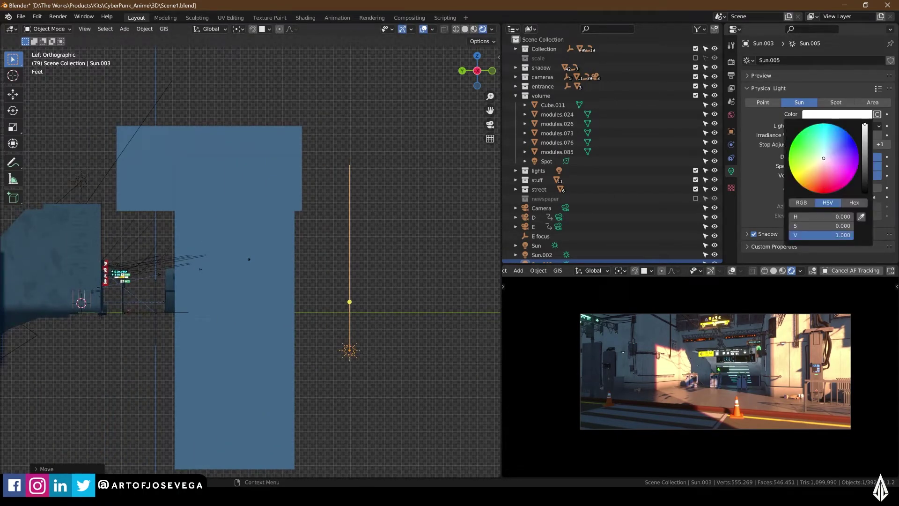
left_click(816, 179)
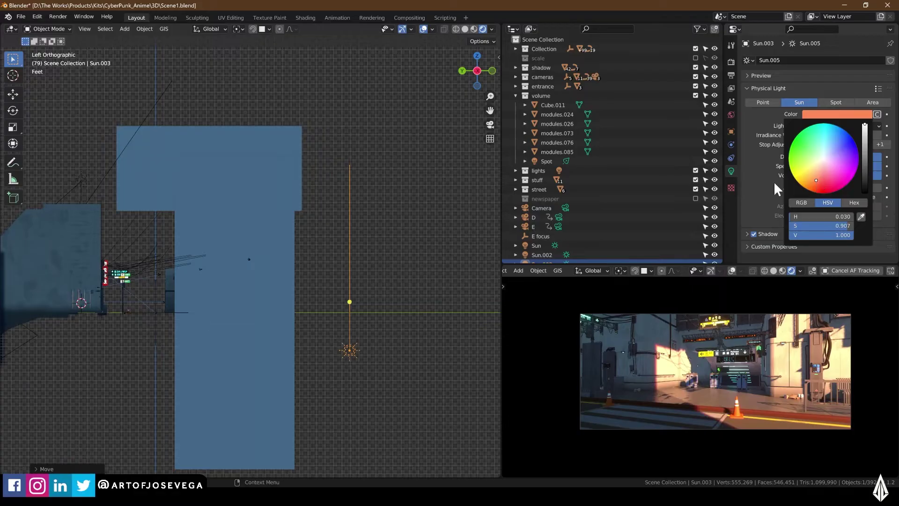
middle_click_drag(324, 290, 389, 317)
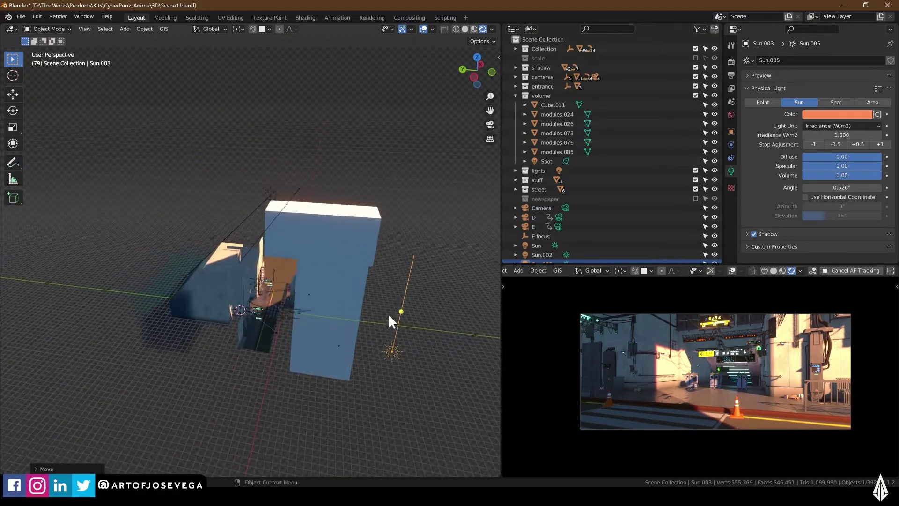
left_click(764, 235)
middle_click_drag(402, 270, 269, 294)
middle_click_drag(226, 313, 244, 303)
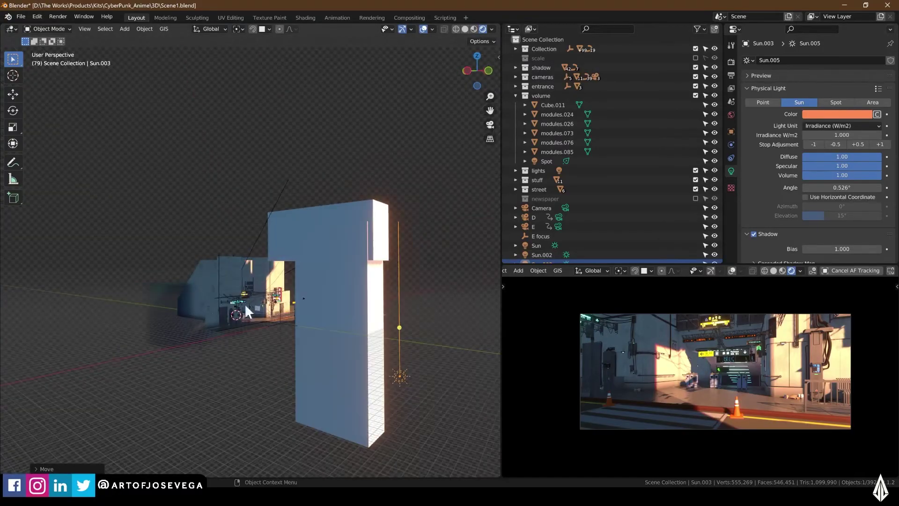
left_click(754, 234)
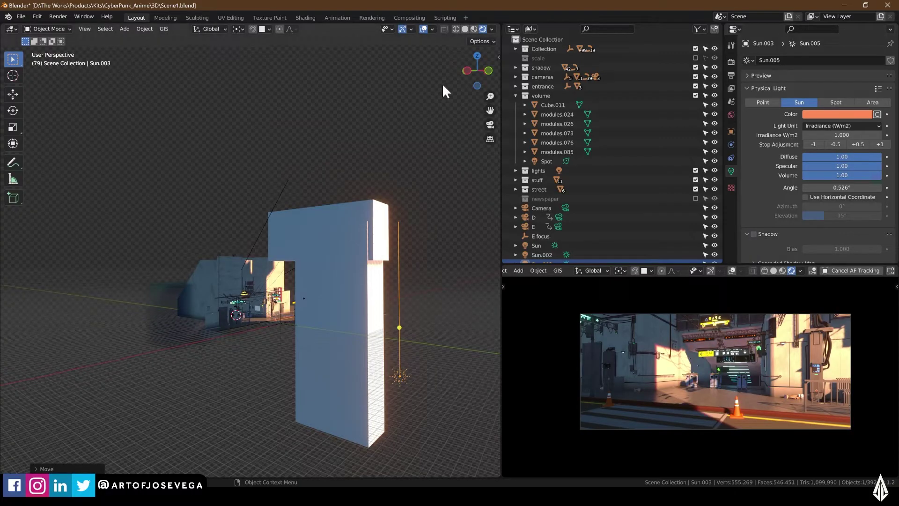
- Examine the upward fill light on the signs, overhead structure and walls of the station entrance in the camera preview
left_click(469, 68)
scroll(318, 294, "up", 1)
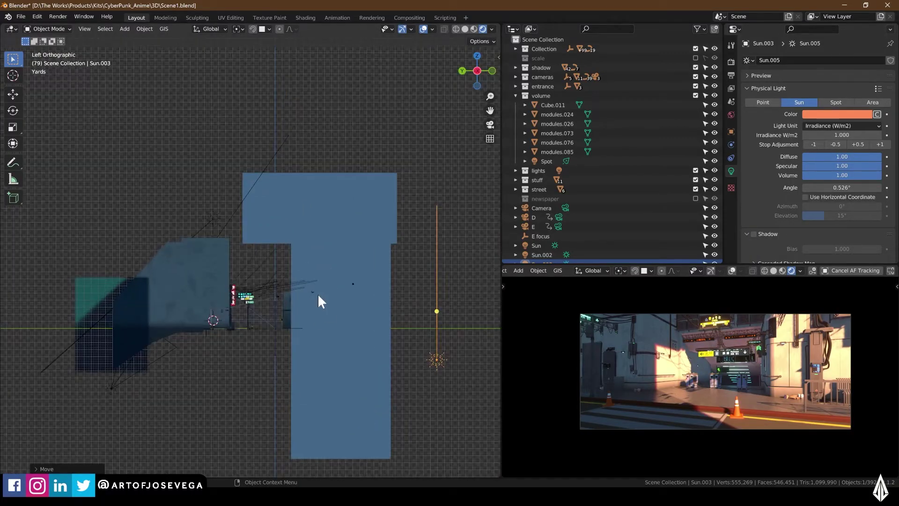
scroll(468, 310, "up", 1)
scroll(719, 336, "up", 1)
scroll(721, 339, "up", 5)
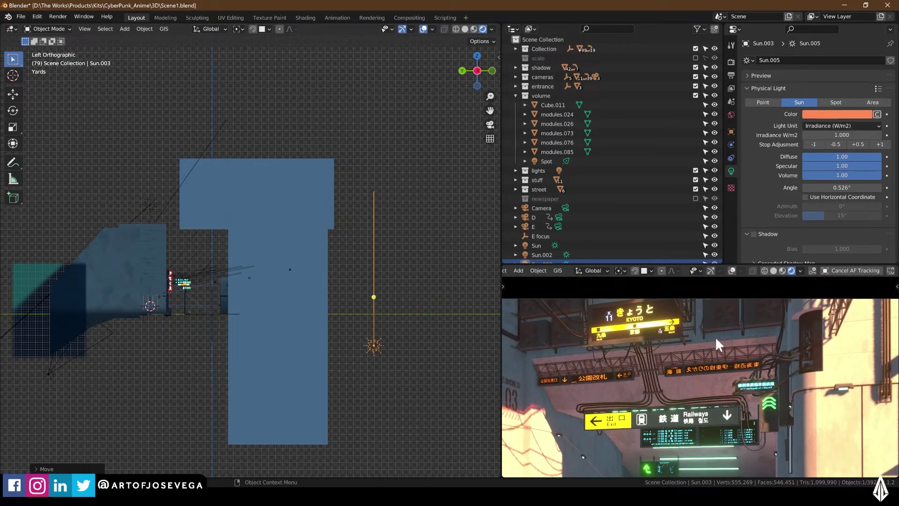
scroll(719, 330, "up", 2)
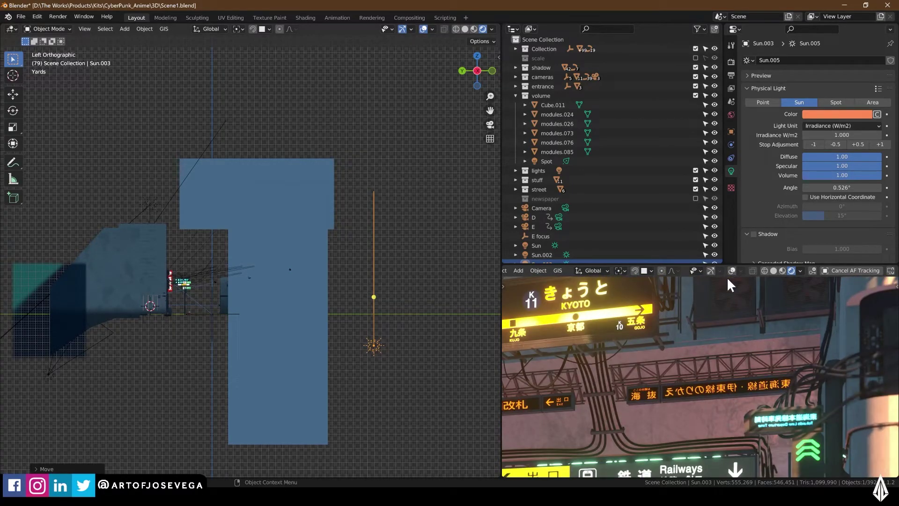
scroll(649, 336, "down", 1)
middle_click_drag(562, 354, 670, 305, "shift")
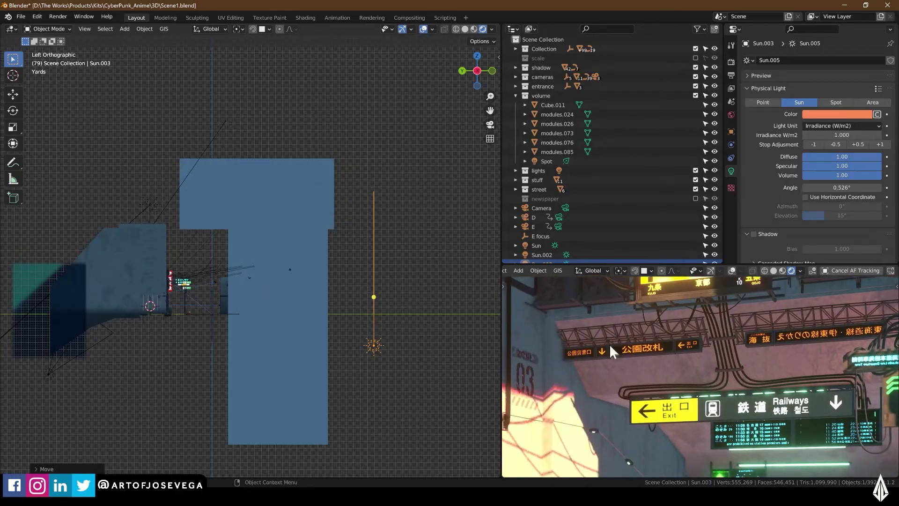
middle_click_drag(623, 382, 784, 369, "shift")
middle_click_drag(632, 336, 730, 406)
scroll(713, 388, "down", 6)
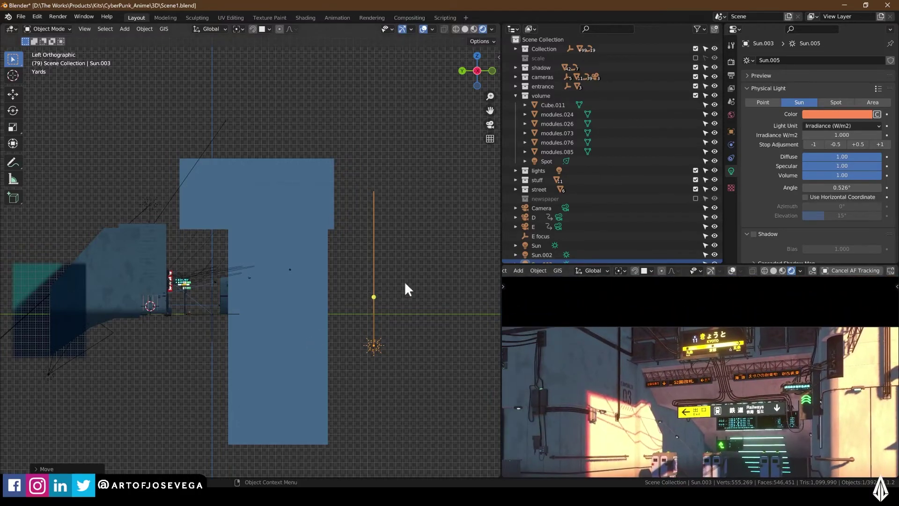
- Tilt the orange sun's upward beam toward the street buildings in the left view
key("r")
key("r")
key("r")
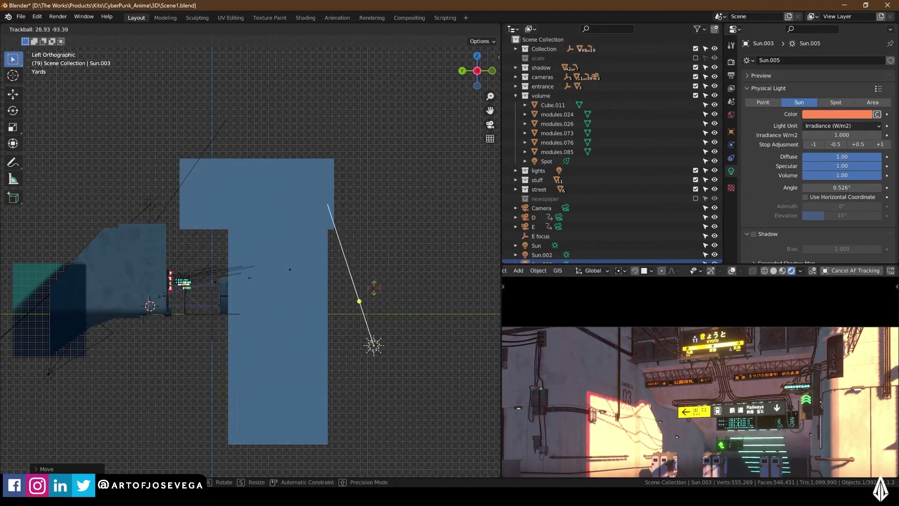
key("r")
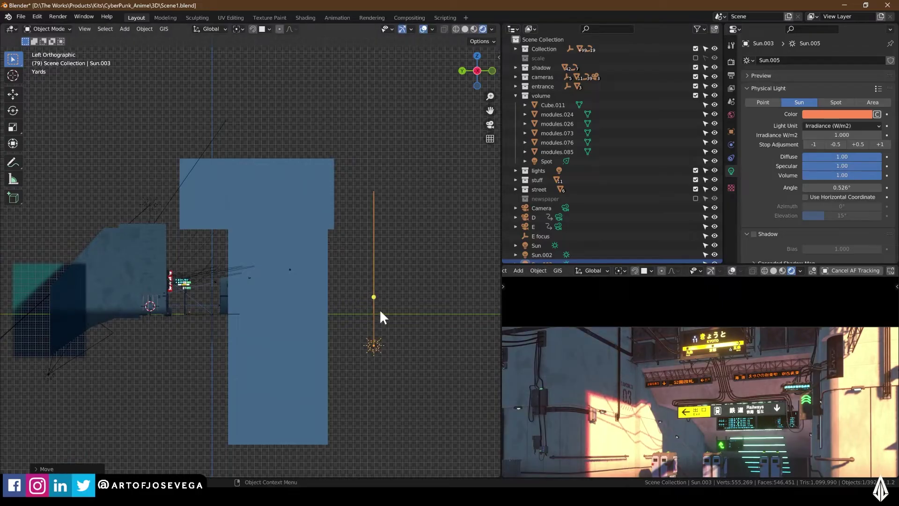
left_click(368, 260)
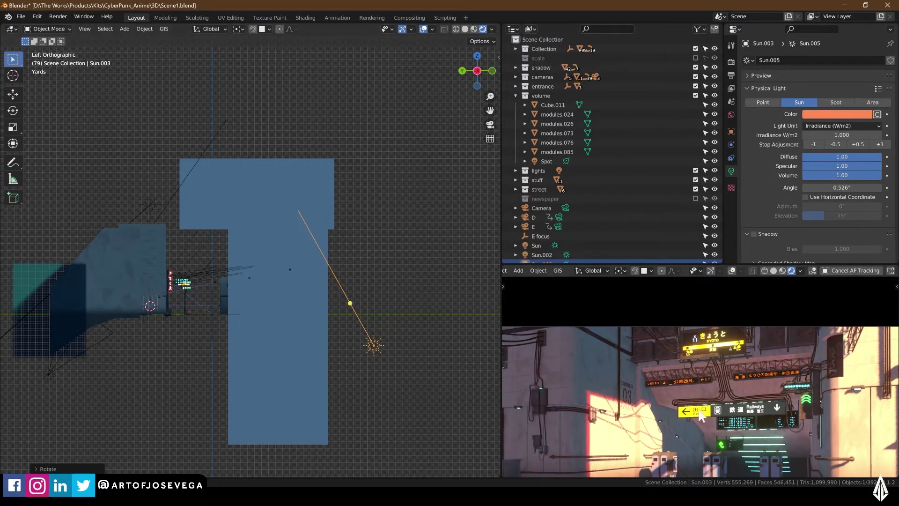
- Refine the orange sun's direction with a free trackball rotation and lower its irradiance by one stop to 0.5 W/m2
middle_click_drag(674, 421, 702, 351, "shift")
scroll(702, 351, "down", 5)
middle_click_drag(647, 362, 642, 380, "shift")
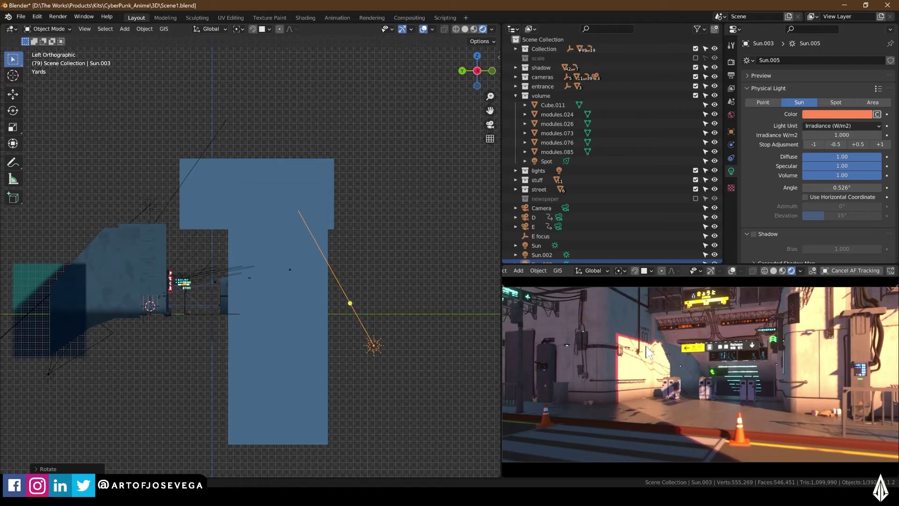
scroll(634, 361, "down", 1)
key("r")
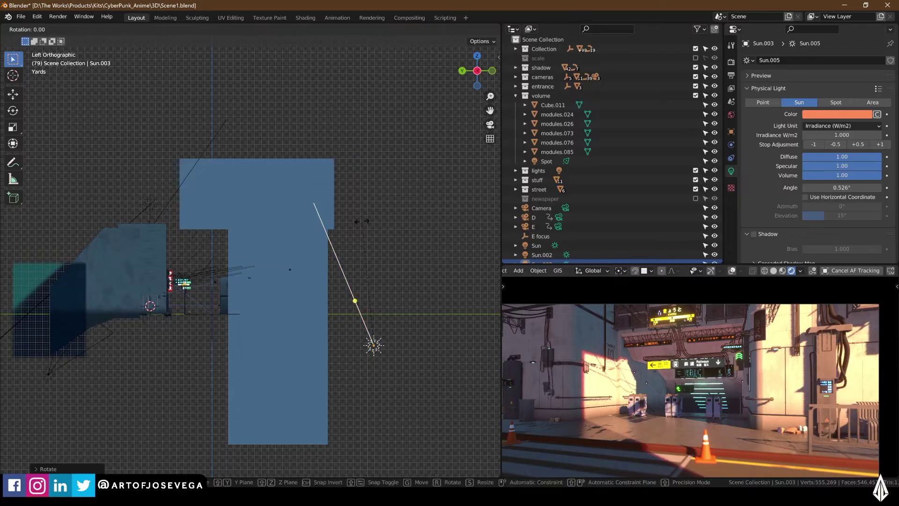
key("r")
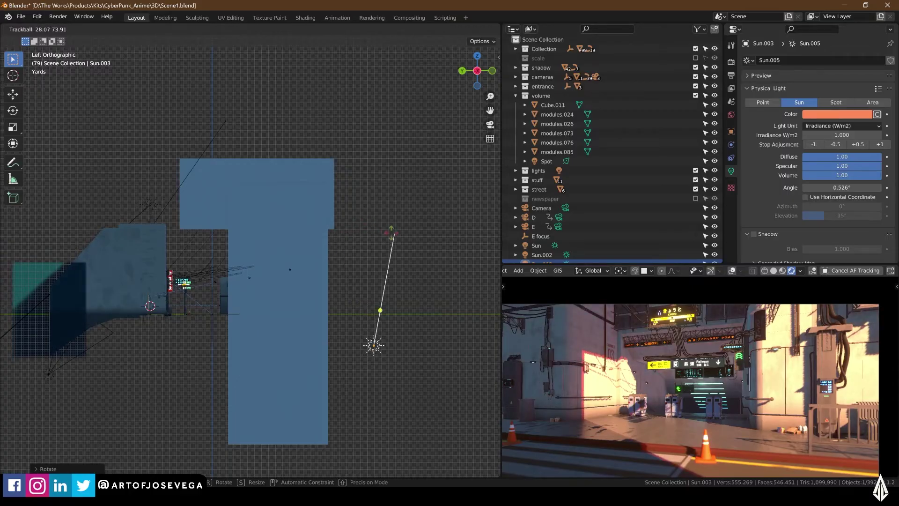
left_click(407, 225)
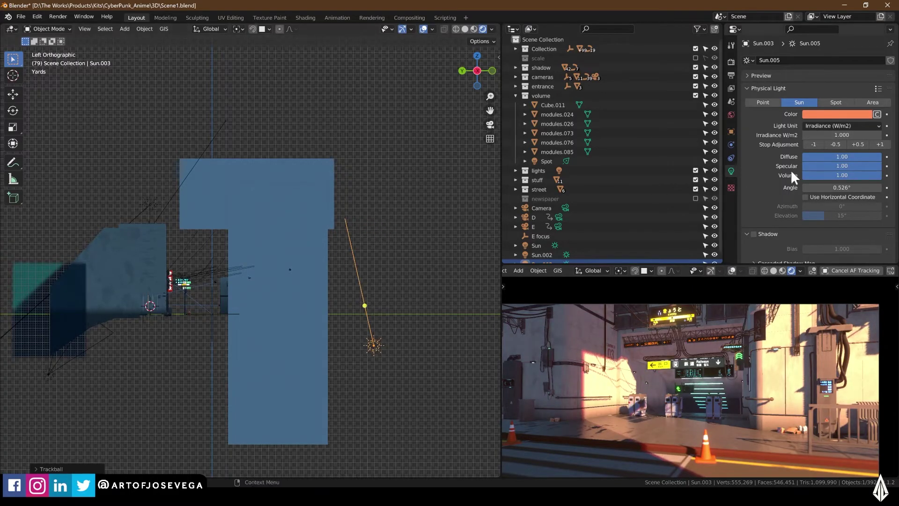
left_click(813, 144)
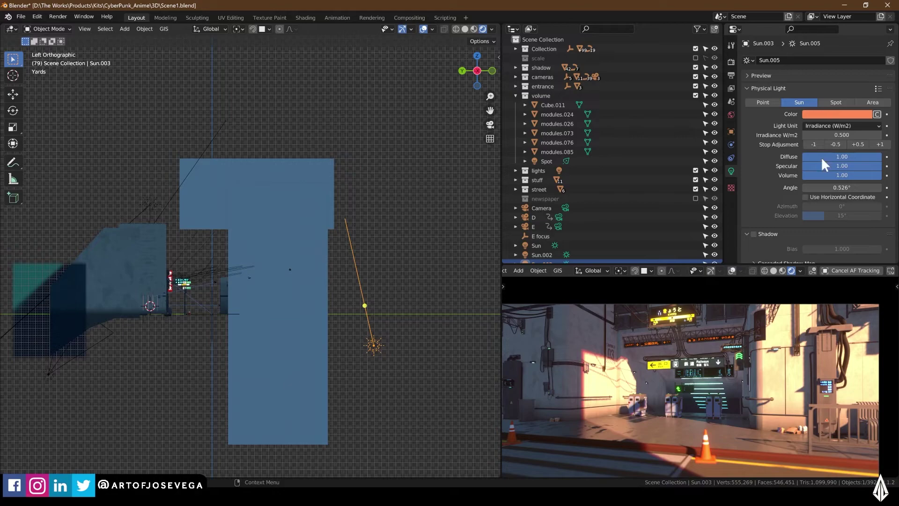
- Examine the orange fill light on the overhead signs, truss and entrance walls in the camera preview, close up and from afar
scroll(721, 319, "up", 5)
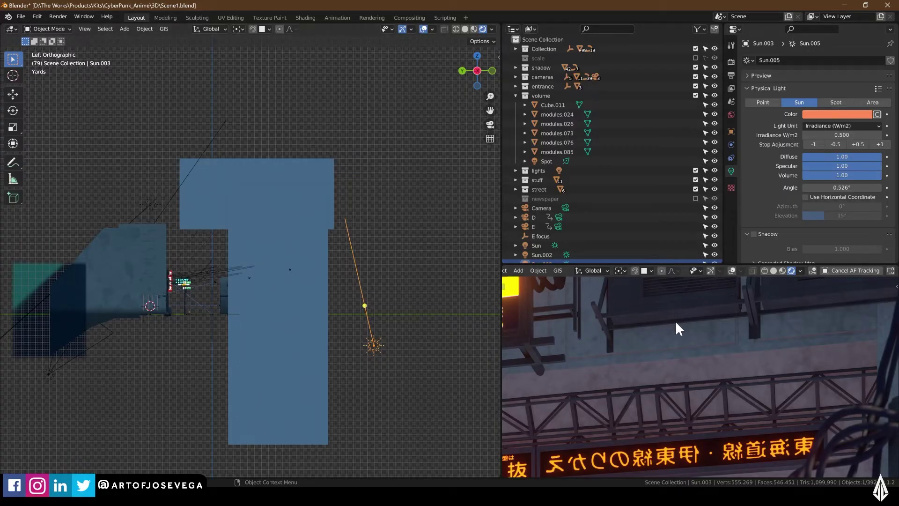
scroll(600, 370, "down", 3)
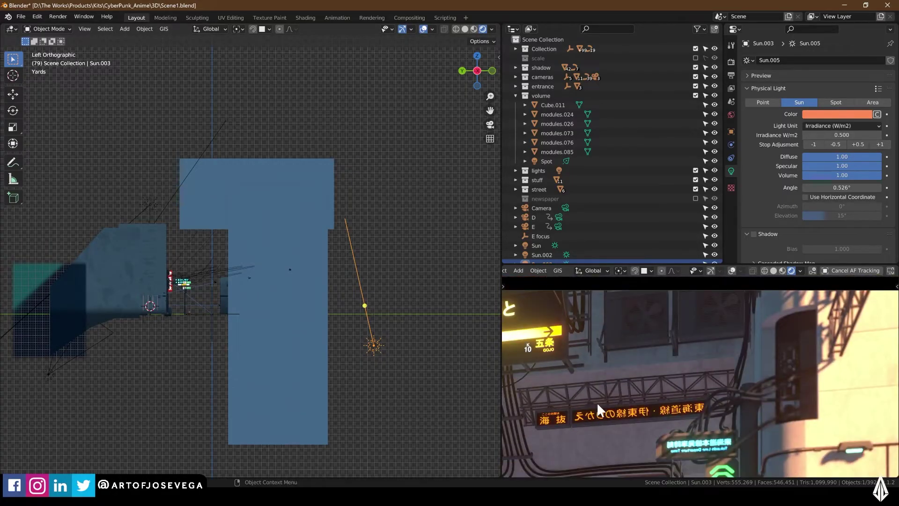
middle_click_drag(595, 357, 670, 348, "shift")
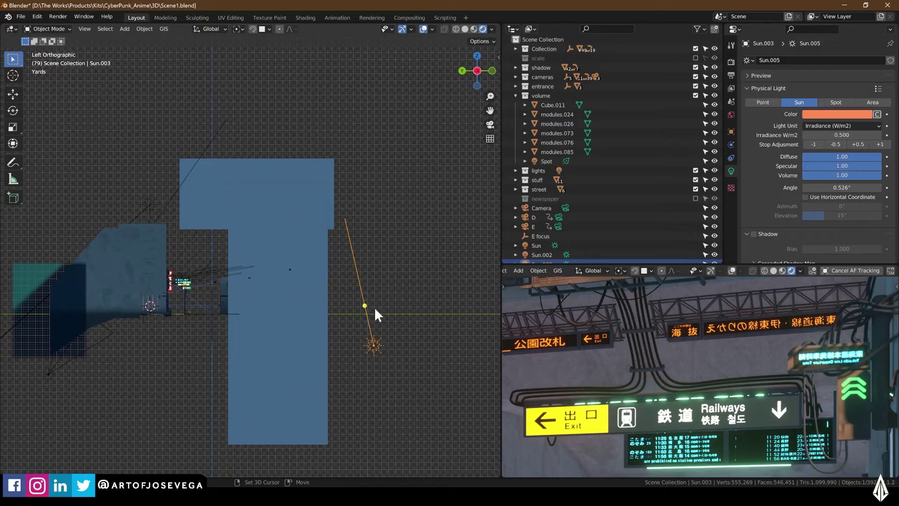
middle_click_drag(374, 307, 406, 290, "shift")
scroll(676, 352, "down", 5)
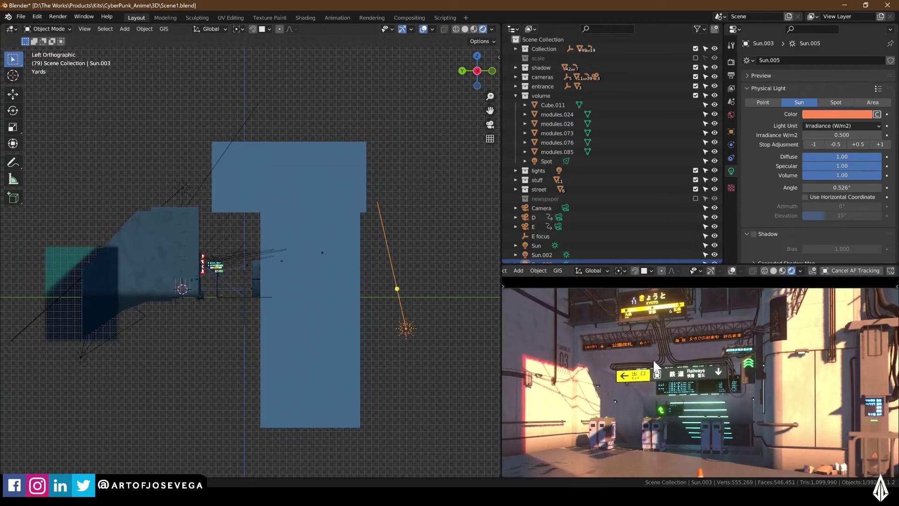
scroll(653, 359, "down", 4)
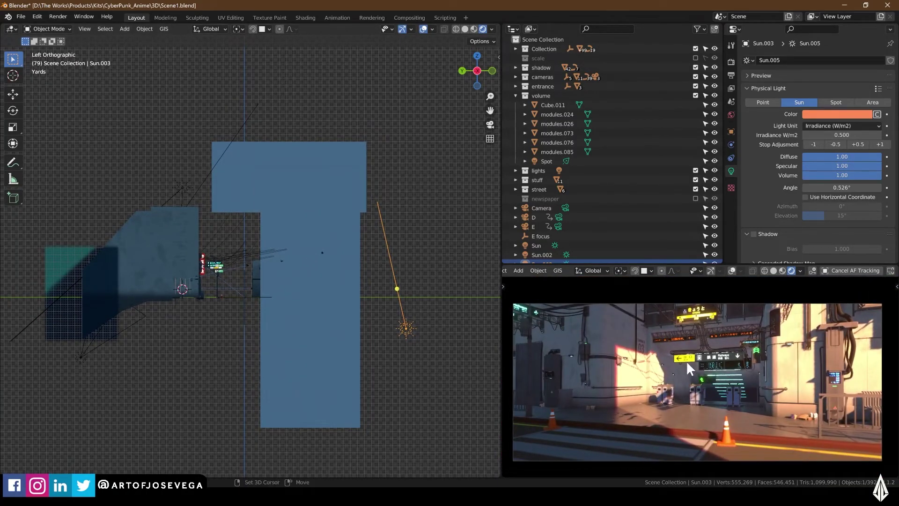
scroll(393, 302, "up", 3)
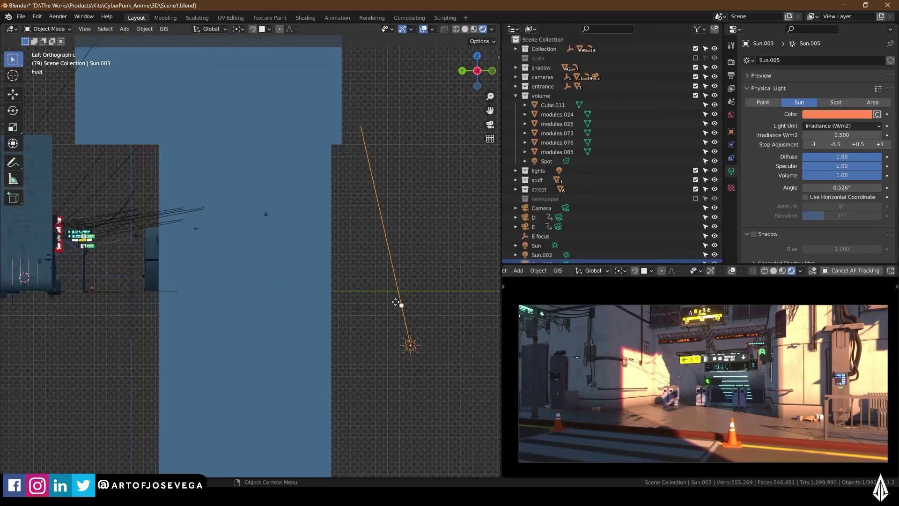
- Add a spot light and move it horizontally out over the street in front of the station entrance
middle_click_drag(150, 296, 470, 354)
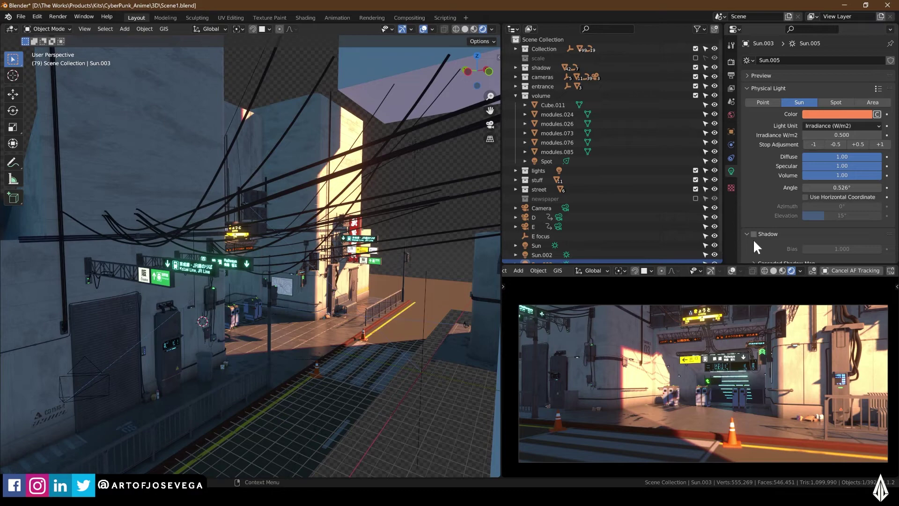
key("shift+a")
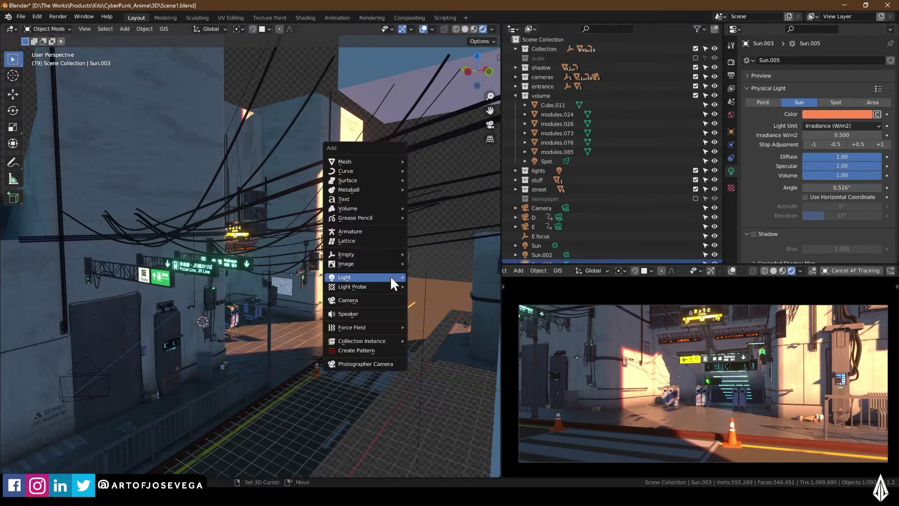
mouse_move(390, 275)
left_click(434, 296)
key("g")
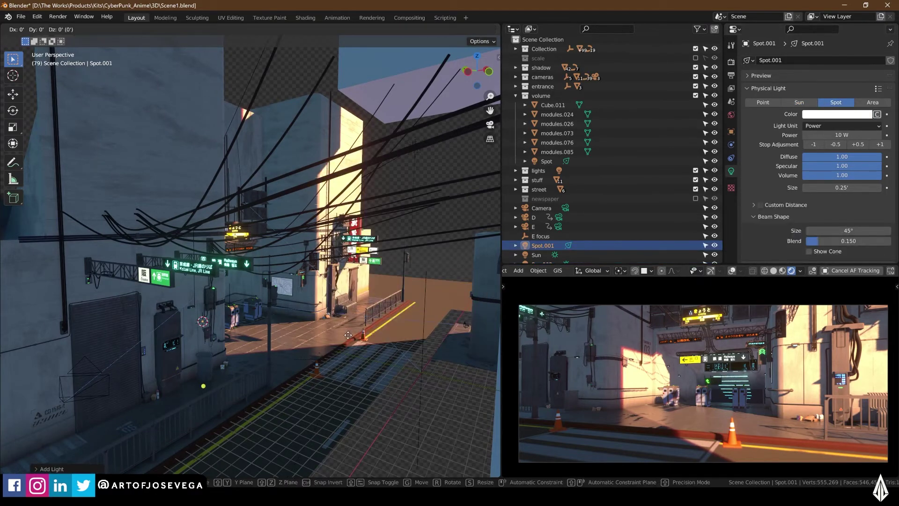
key("shift+z")
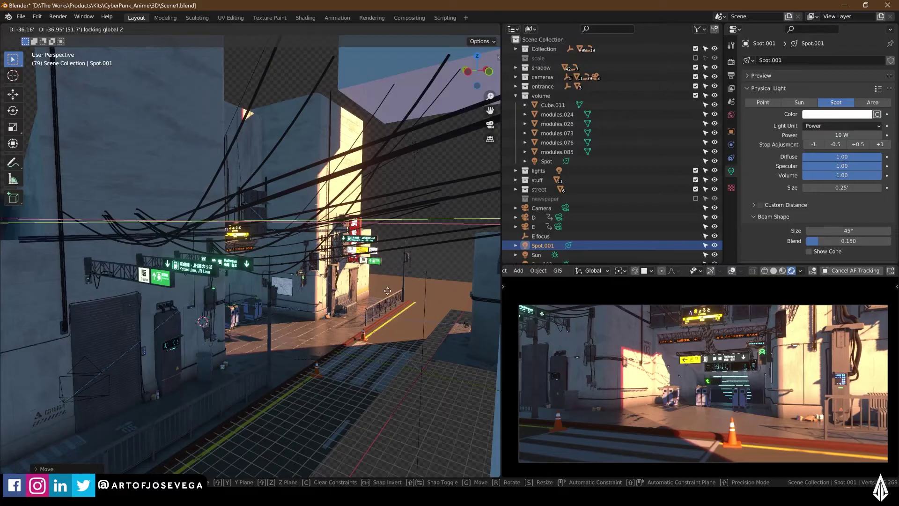
left_click(388, 291)
scroll(297, 238, "down", 5)
middle_click_drag(297, 237, 316, 278)
key("g")
key("shift+z")
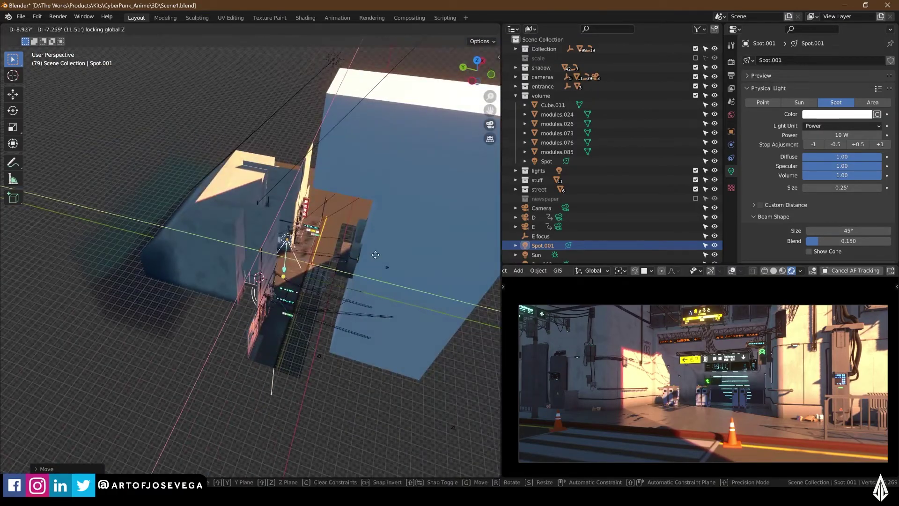
left_click(375, 254)
- Flip the spot 180 degrees about the Y axis so it shines upward, and lower it vertically to the ground
type("ry180")
key("Return")
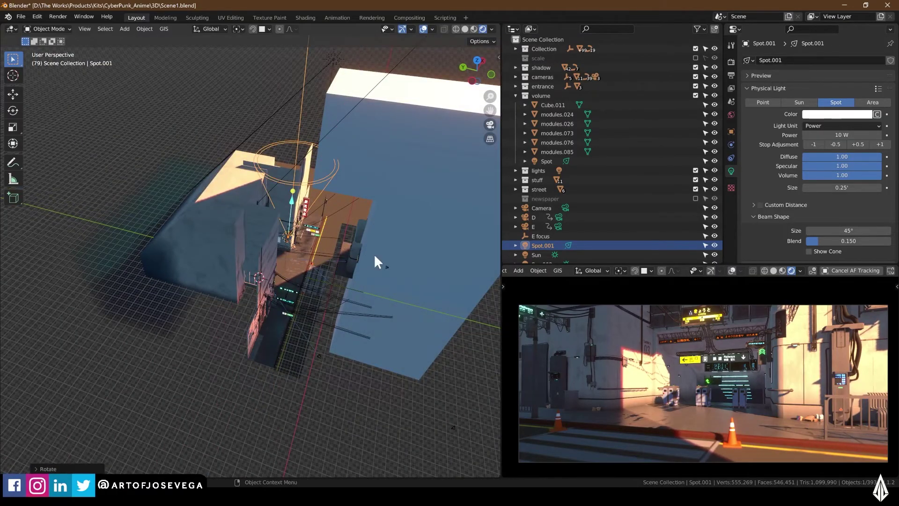
scroll(373, 254, "up", 5)
middle_click_drag(374, 254, 317, 161)
key("g")
key("z")
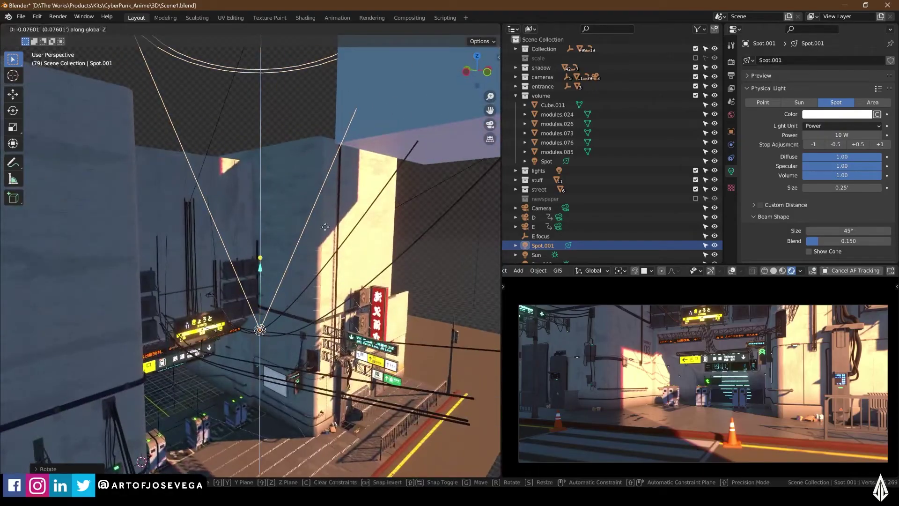
left_click(327, 354)
- Disable the spot's shadow and give it a red-orange colour
middle_click_drag(385, 289, 413, 210, "shift")
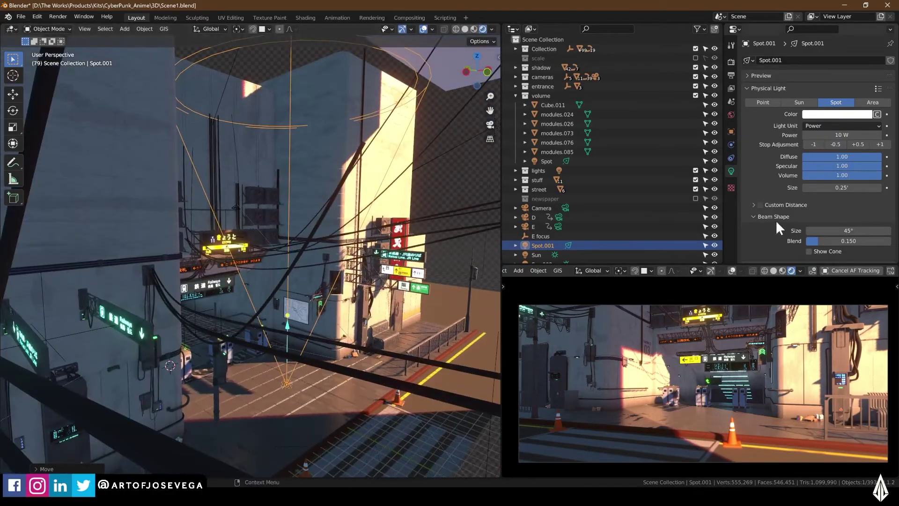
scroll(775, 220, "down", 3)
left_click(755, 210)
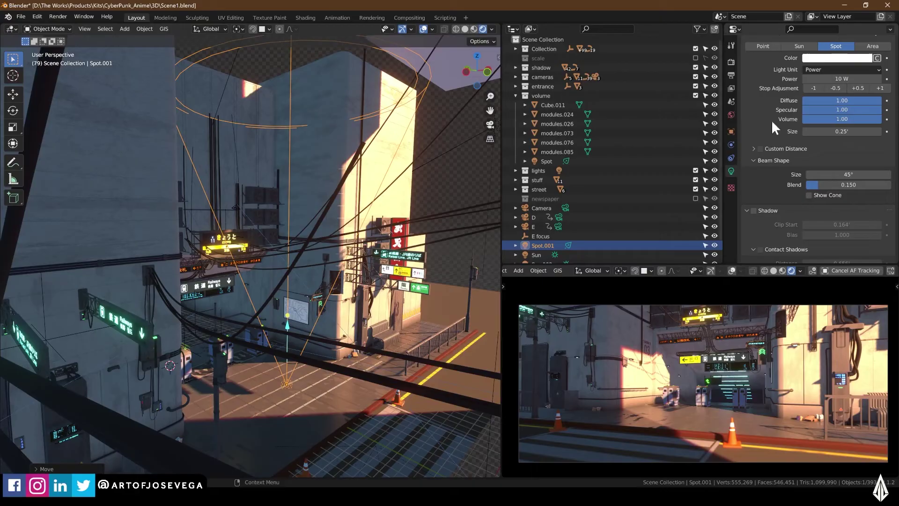
left_click(819, 59)
left_click(822, 130)
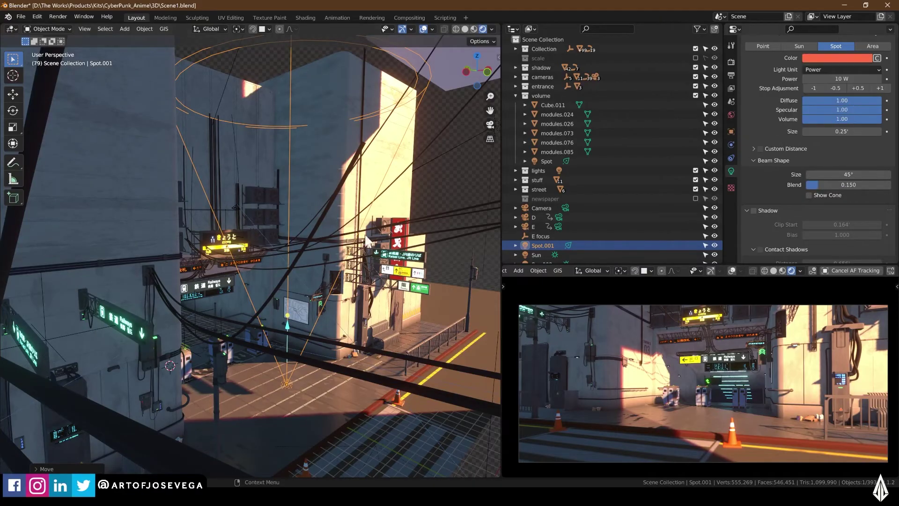
- Tilt the spot about the global X axis toward the station entrance walls
key("r")
key("x")
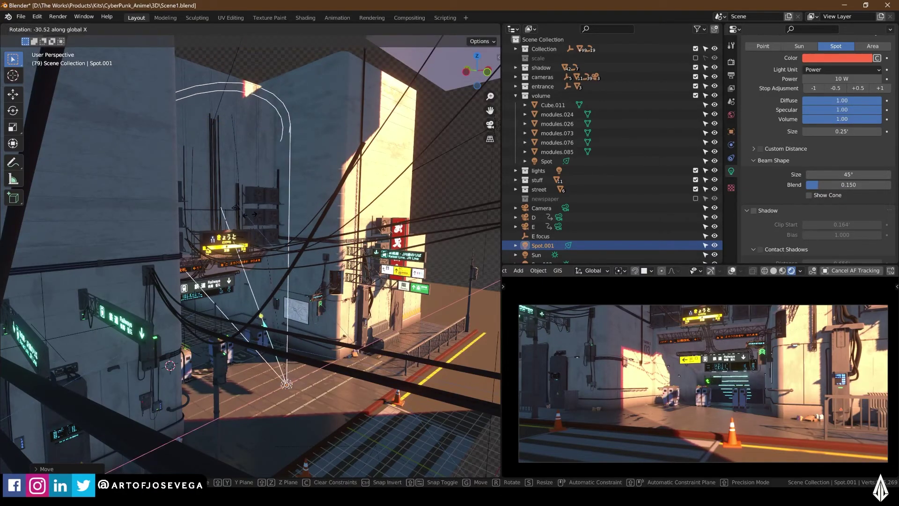
left_click(248, 228)
- Set the spot's power to 320 W, its beam size to 70.3° and its blend to 1.000
left_click(881, 88)
left_click(881, 89)
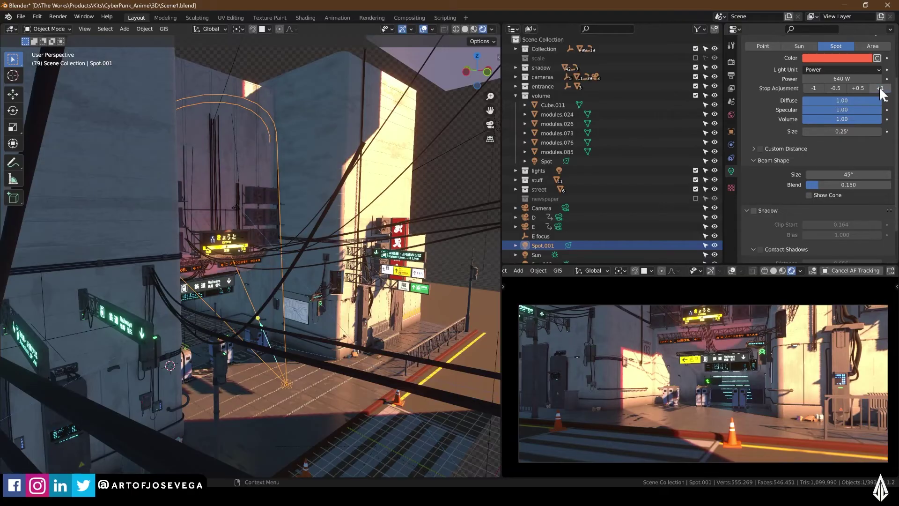
left_click(881, 88)
left_click(880, 88)
left_click_drag(839, 184, 888, 175)
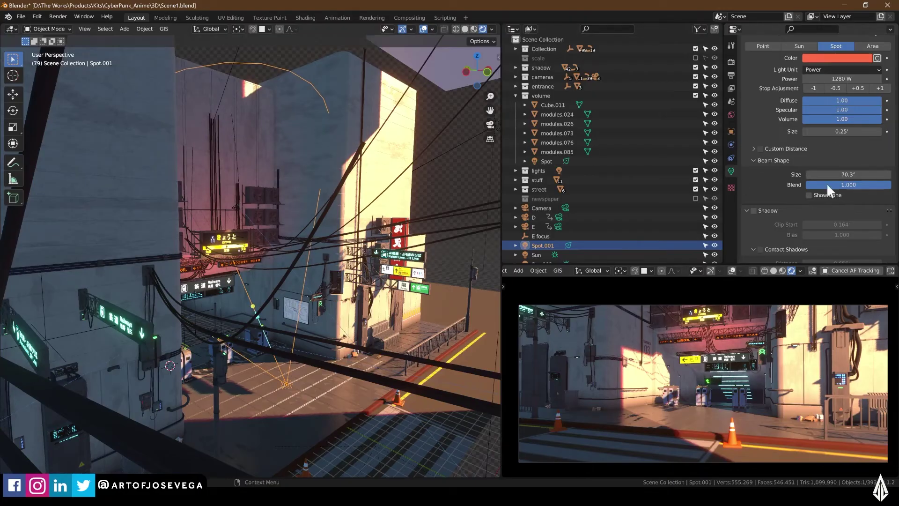
left_click(815, 88)
left_click(815, 88)
- Move the spot horizontally along the street to the building wall beside the entrance and turn it slightly about the Z axis
middle_click_drag(271, 266, 377, 296)
key("g")
key("shift+z")
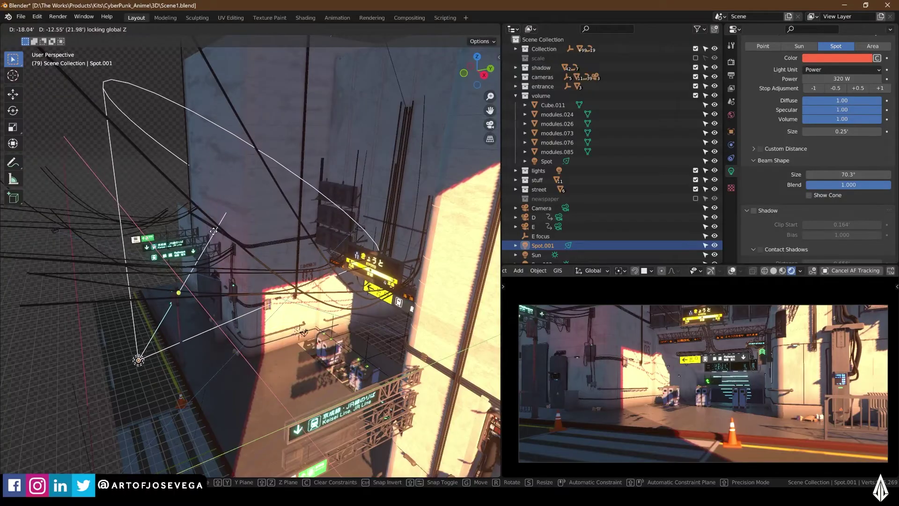
left_click(240, 233)
middle_click_drag(240, 236, 230, 211)
key("r")
key("z")
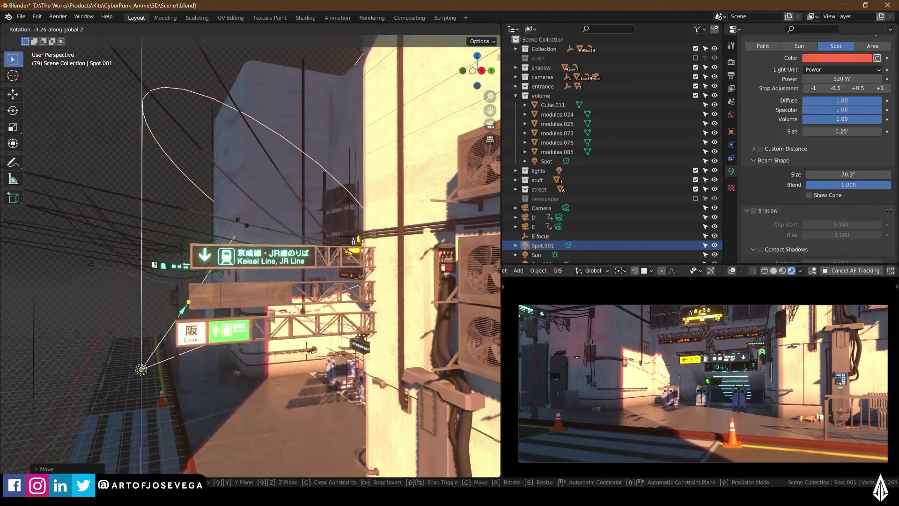
left_click(250, 240)
- Tilt the spot further about the global X axis toward the lower part of the building wall beside the street
middle_click_drag(250, 240, 381, 230)
key("r")
key("x")
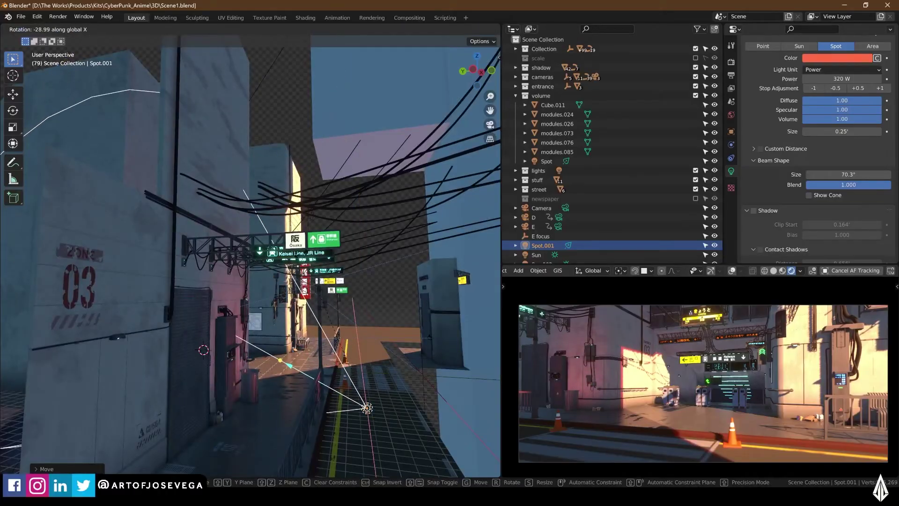
left_click(733, 383)
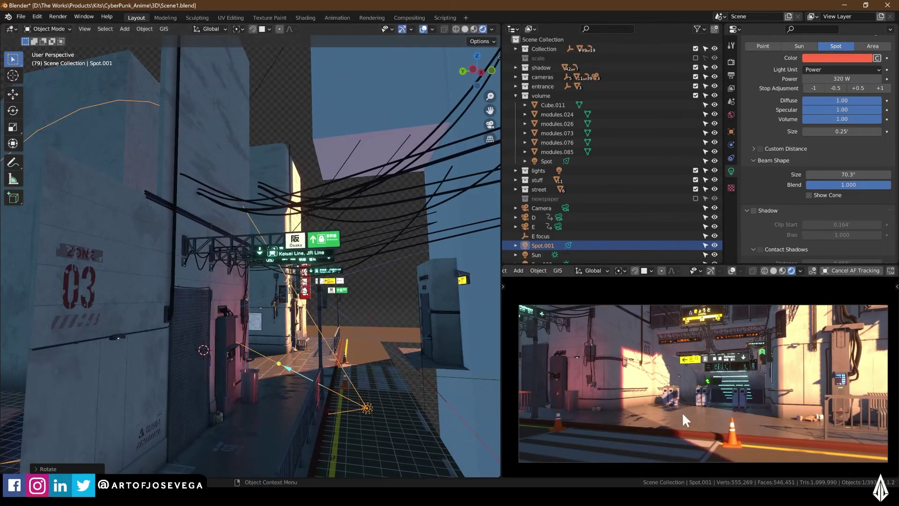
- Turn the spot about the Z axis toward the station entrance and move it horizontally to the ticket gates
middle_click_drag(393, 329, 299, 370)
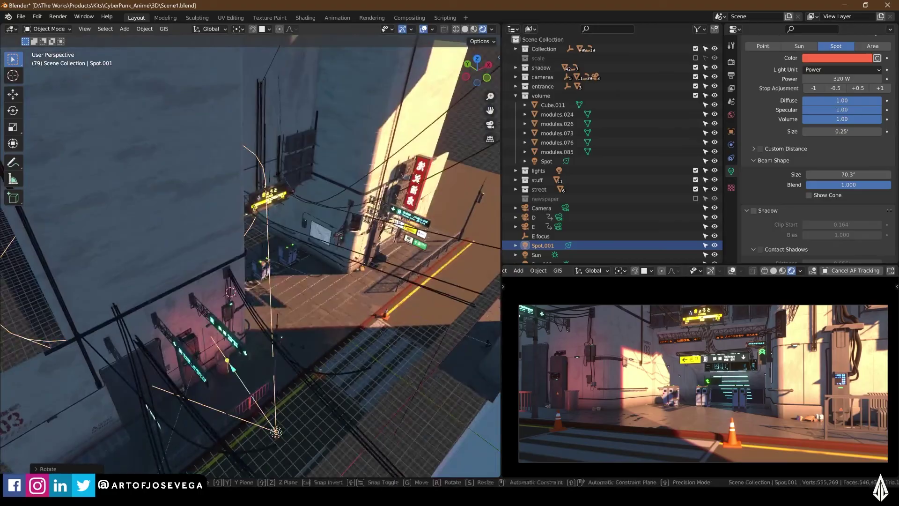
key("r")
key("z")
key("g")
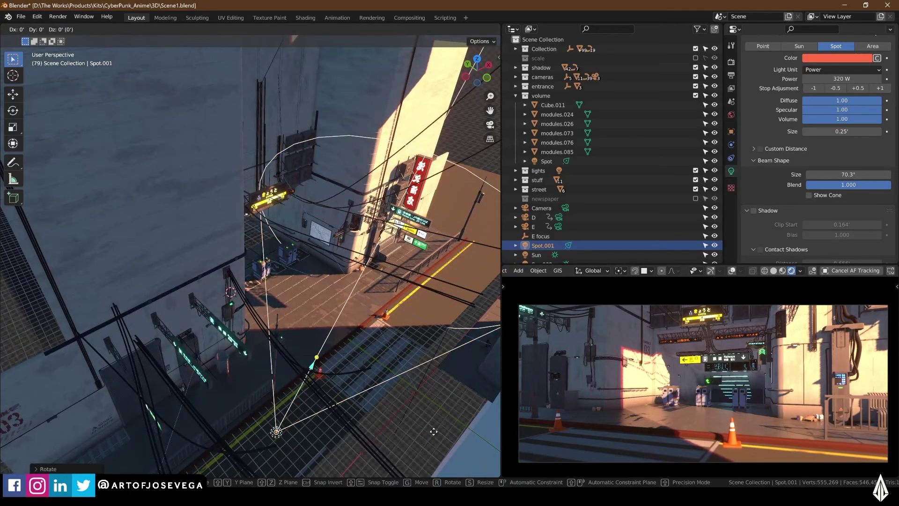
key("shift+z")
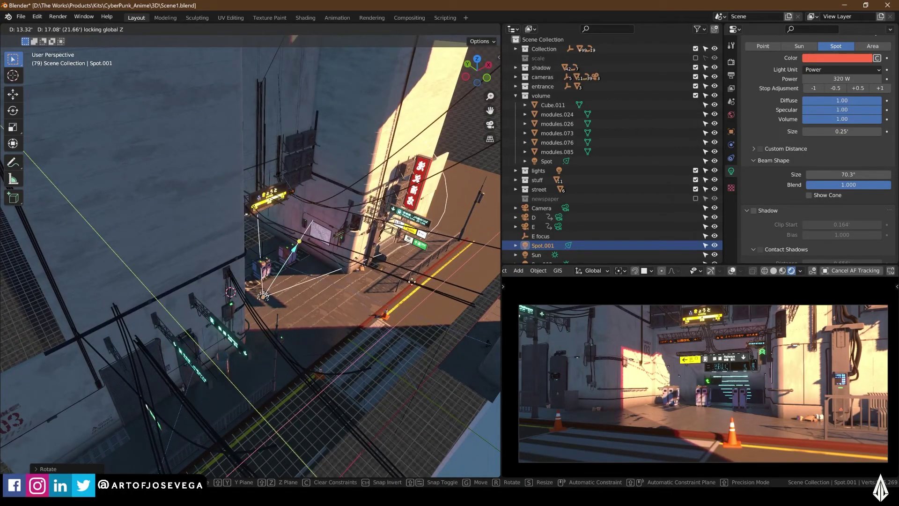
left_click(346, 286)
- Rotate the spot about the global Y axis so its beam points more steeply up the entrance walls
middle_click_drag(346, 285, 342, 235)
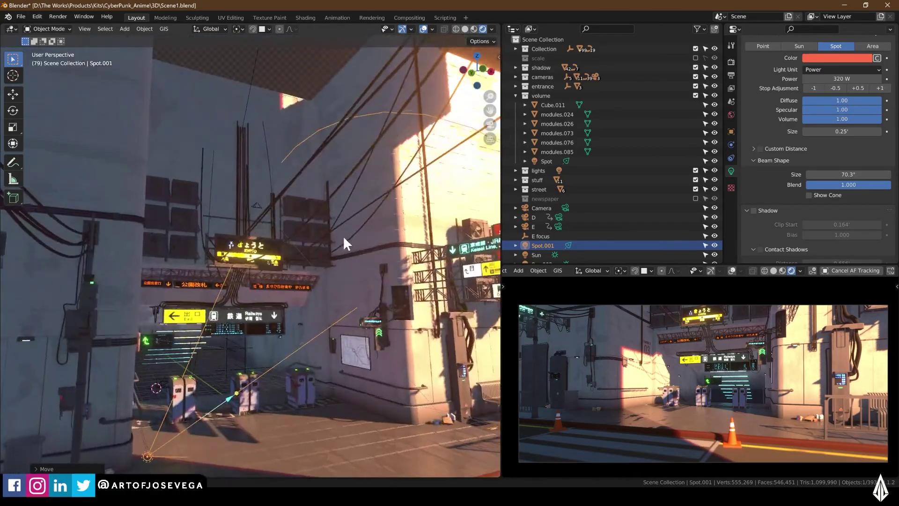
key("r")
key("z")
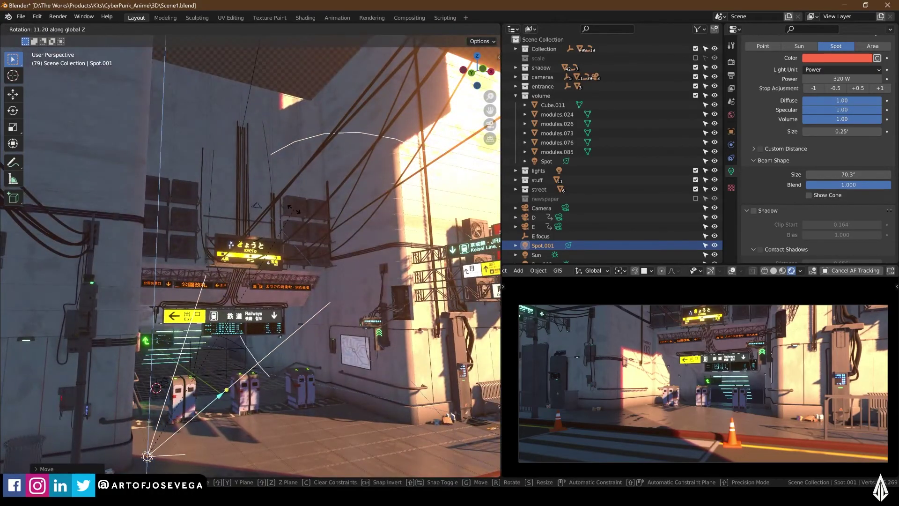
key("y")
left_click(227, 203)
- Shift the spot along the X axis in front of the ticket gates and lower it along Z beneath the pavement
key("g")
key("x")
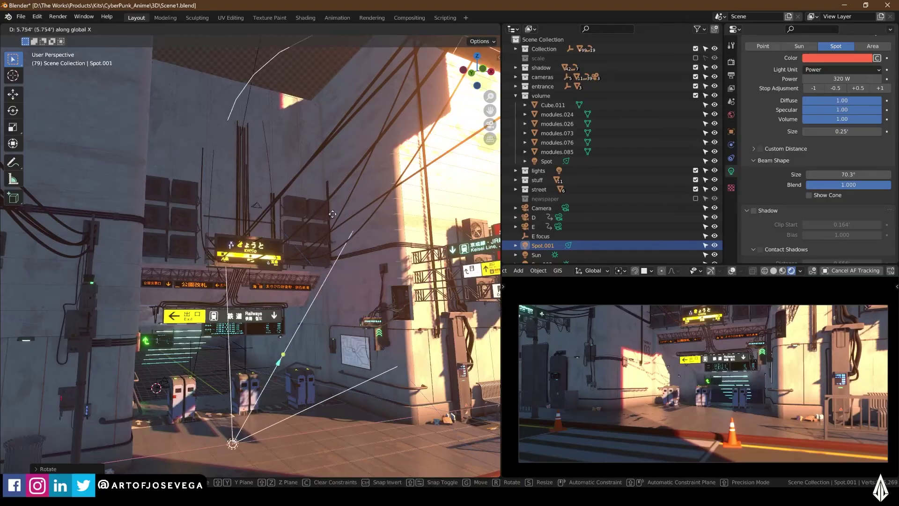
left_click(347, 224)
key("g")
key("z")
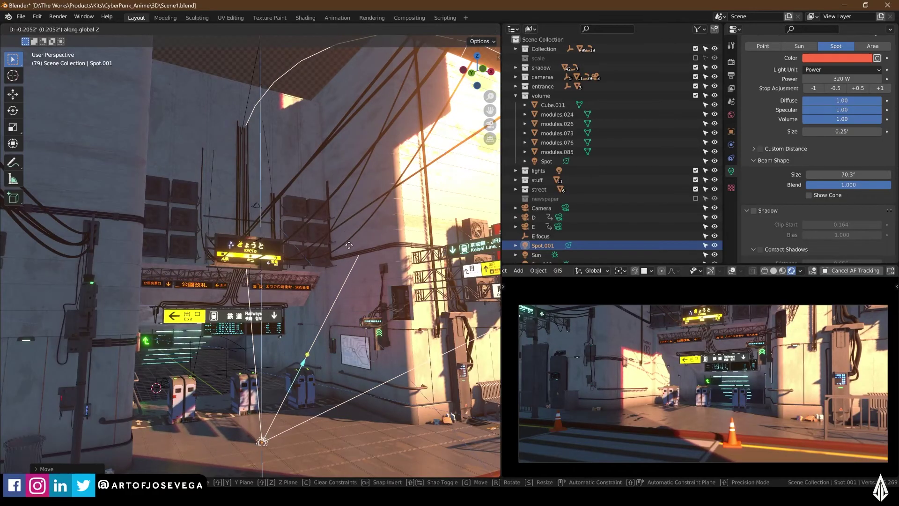
left_click(351, 356)
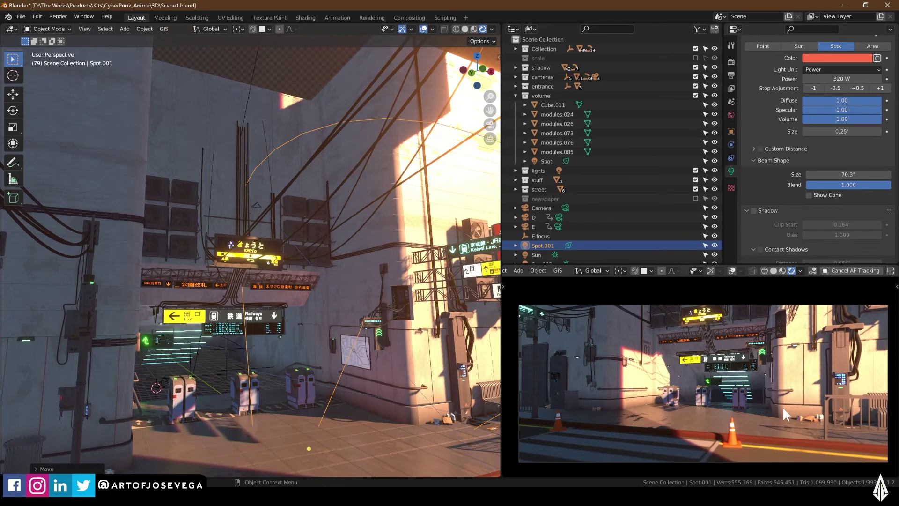
- Check the entrance in the camera preview and reposition the spot beneath the pavement with a free move
scroll(771, 390, "up", 5)
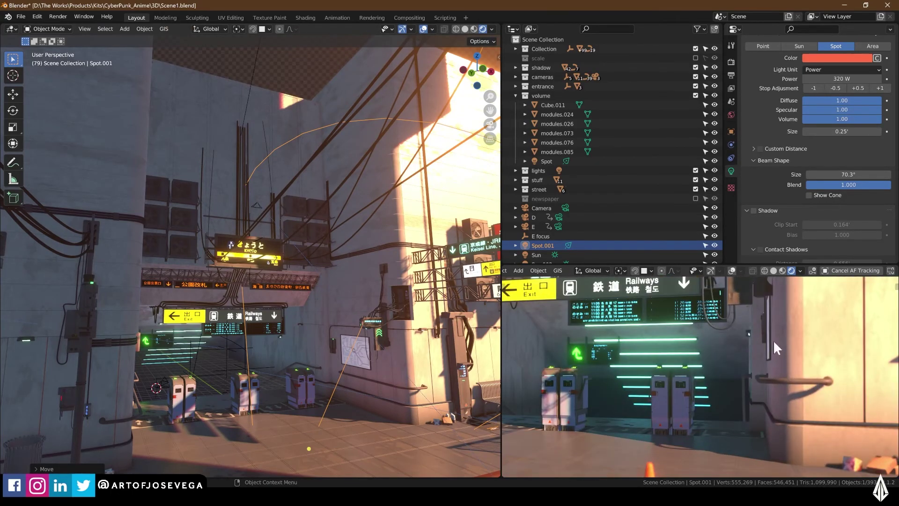
scroll(758, 375, "down", 2)
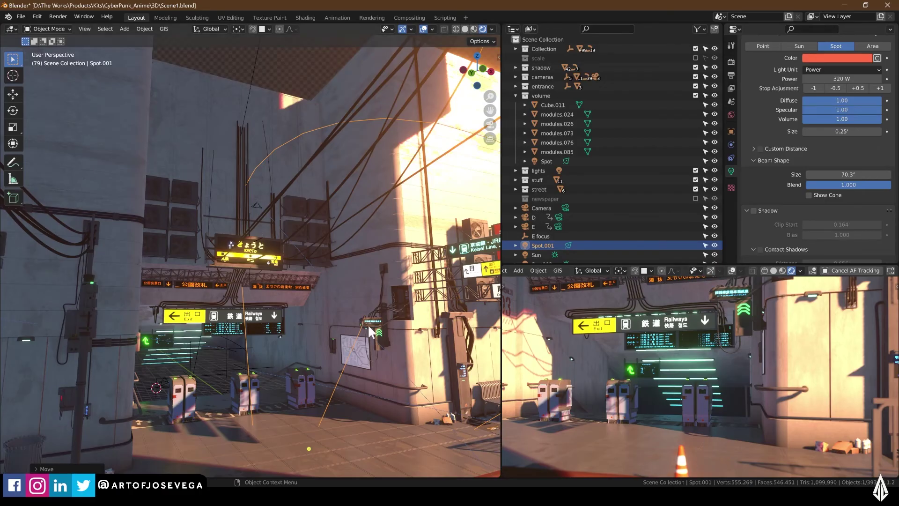
scroll(326, 326, "down", 1)
middle_click_drag(326, 327, 384, 356)
key("g")
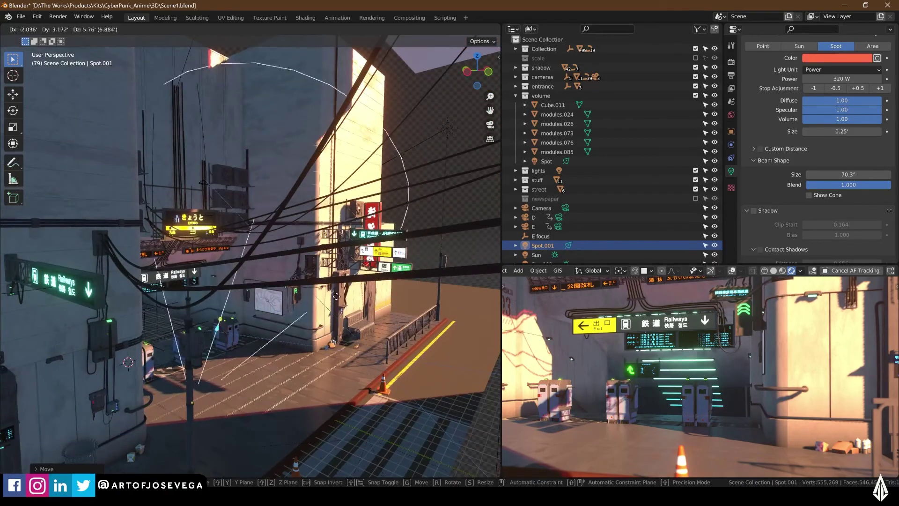
left_click(288, 333)
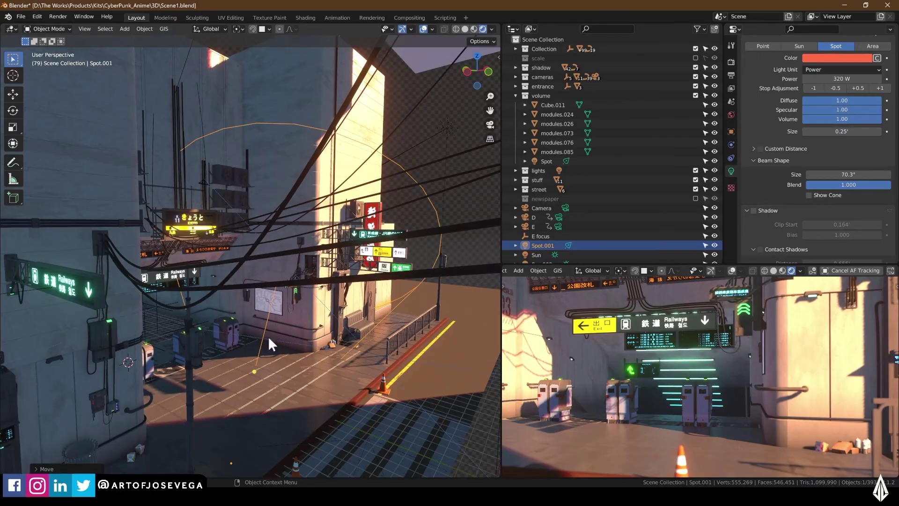
- Try limiting the spot's reach by enabling Custom Distance
middle_click_drag(270, 344, 314, 324)
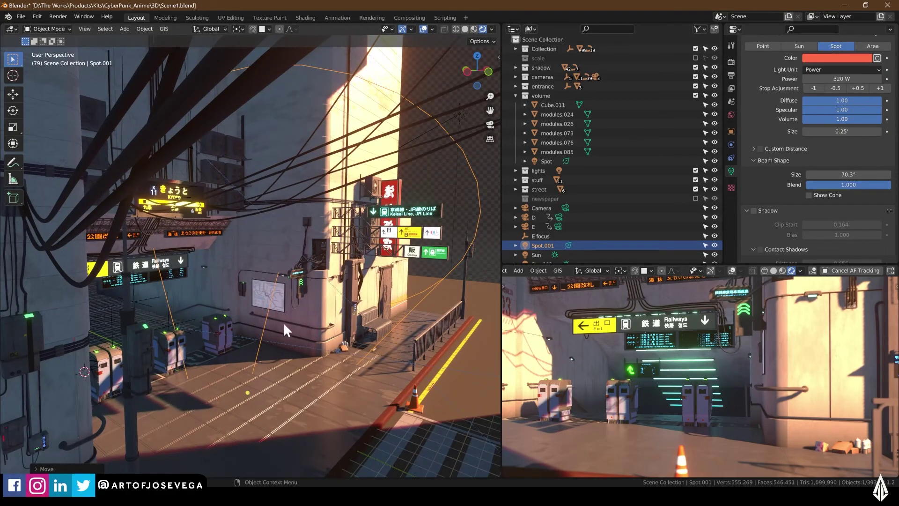
left_click(763, 148)
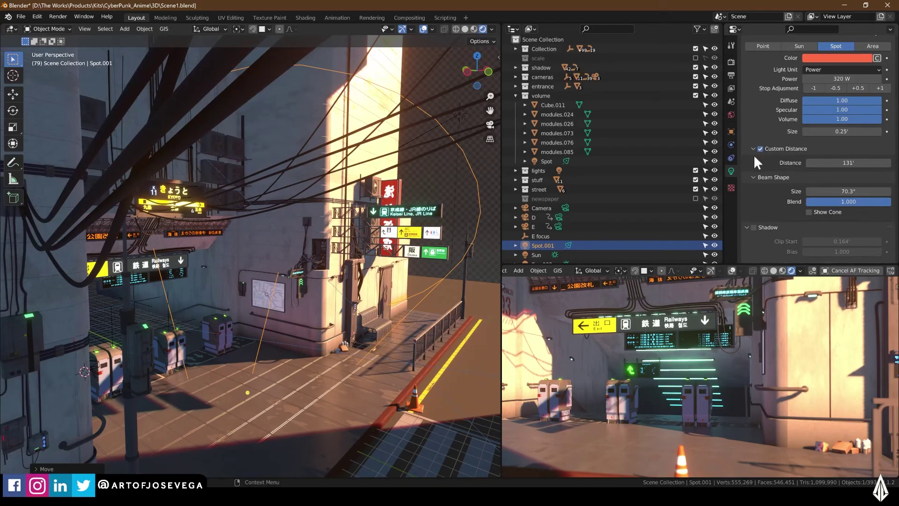
- Move the spot horizontally with the Z axis locked, placing it beneath the street between the station entrance and the large T-shaped blocker
middle_click_drag(360, 304, 377, 310)
scroll(318, 315, "down", 4)
scroll(376, 309, "down", 3)
scroll(309, 315, "down", 3)
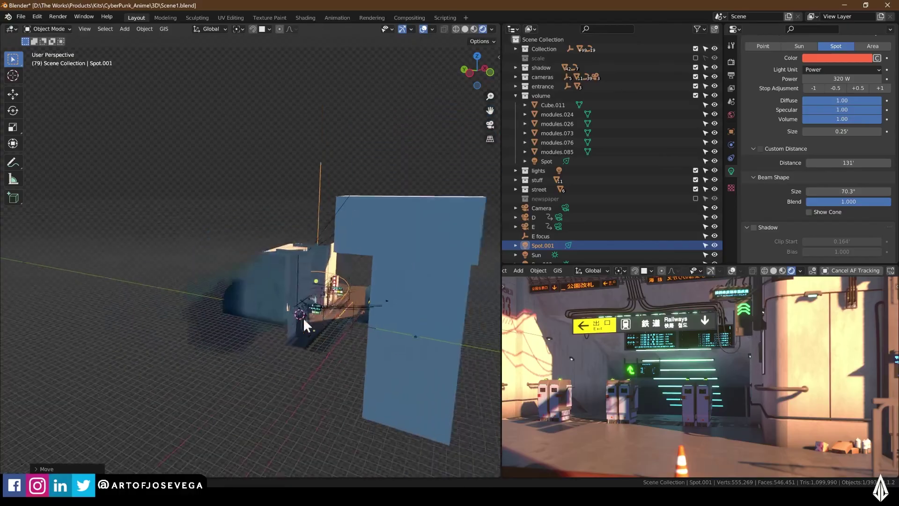
middle_click_drag(302, 317, 245, 330, "shift")
key("g")
key("shift+z")
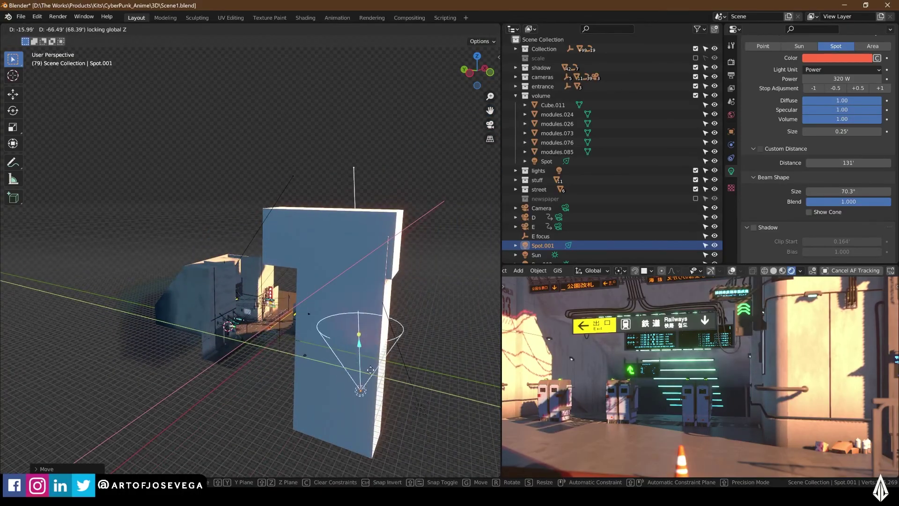
left_click(335, 373)
key("g")
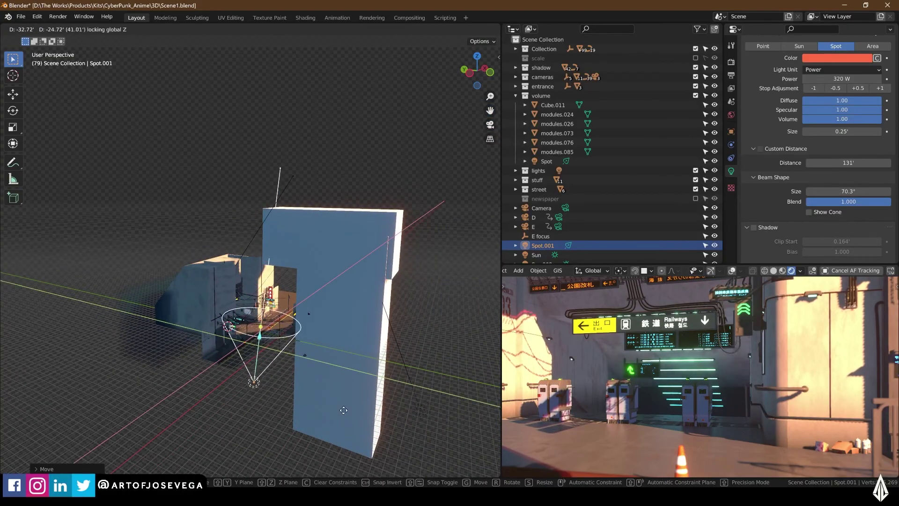
left_click(343, 408)
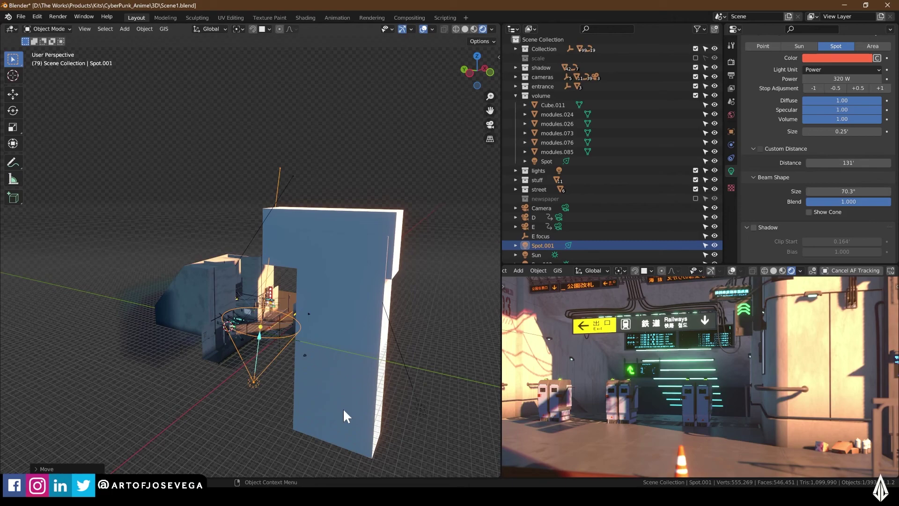